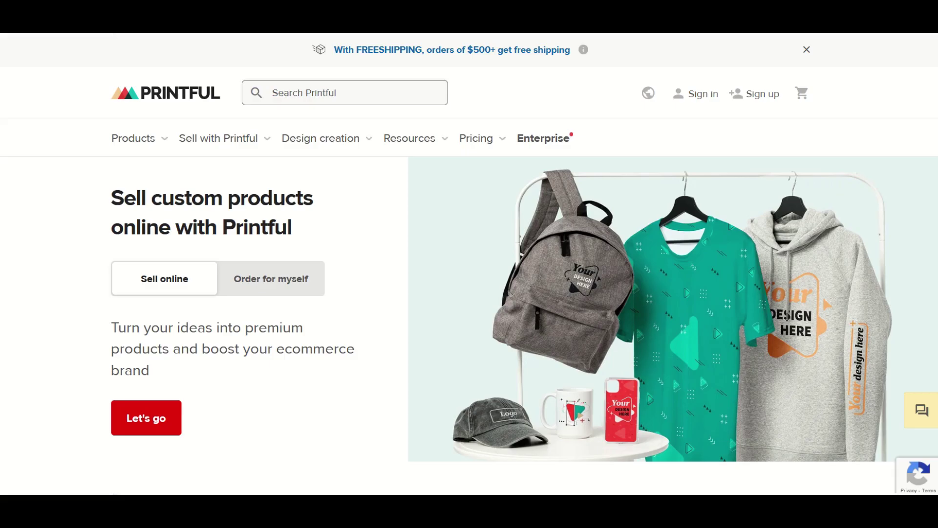
Step: Scroll down through the Printful homepage
scroll(469, 264, down, 8)
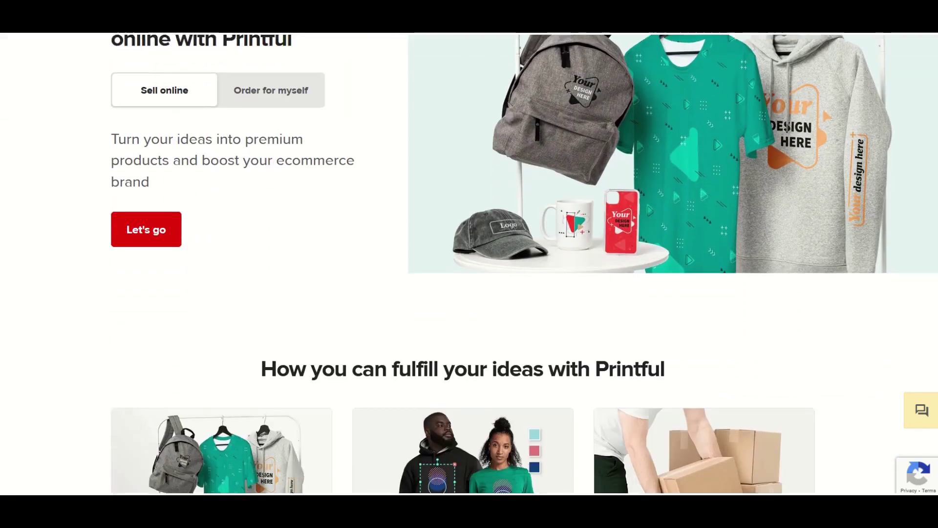
scroll(470, 264, down, 1)
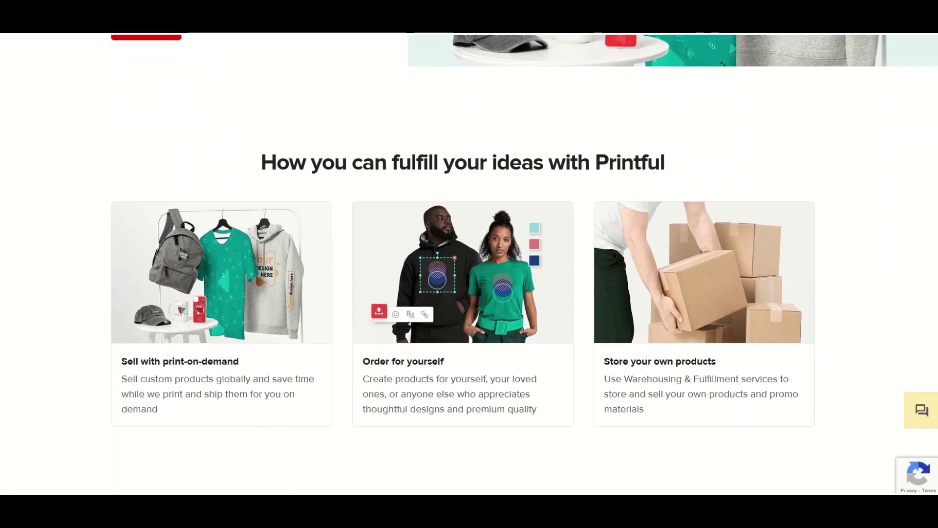
scroll(469, 264, down, 11)
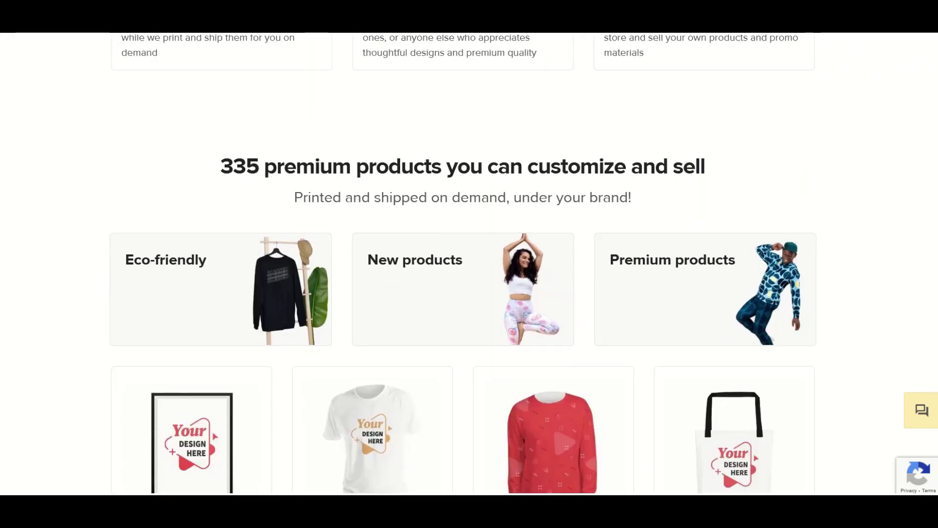
scroll(463, 263, down, 1)
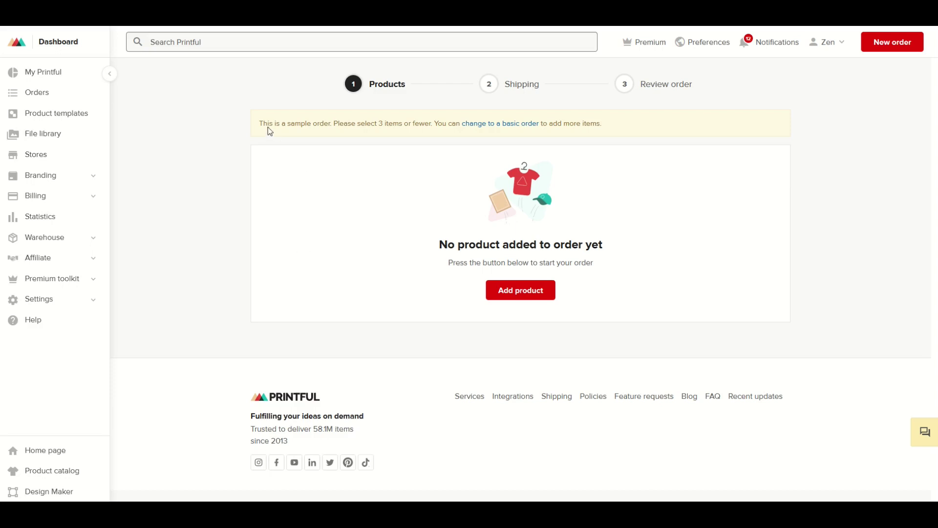
Step: Add the Unisex Organic Cotton Tee | AS Colour 5001G from Women's clothing > All shirts
click(372, 158)
click(525, 290)
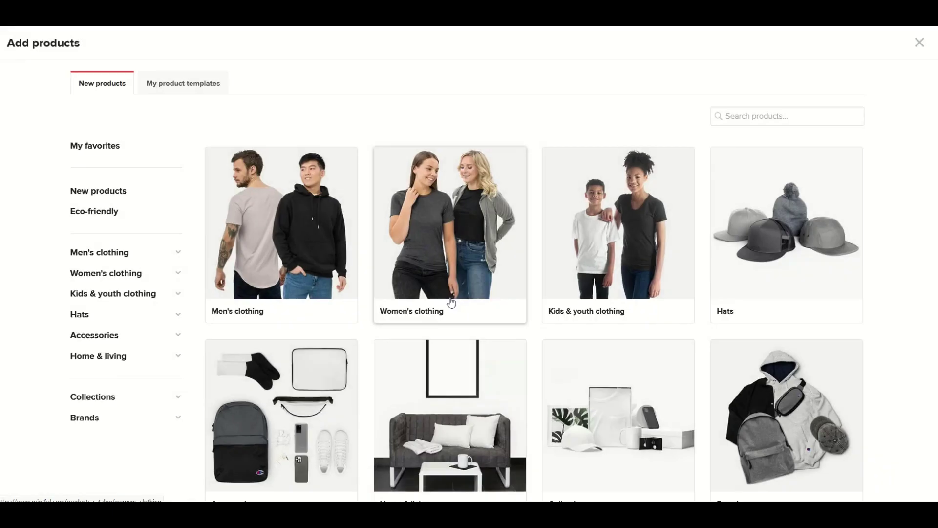
click(452, 228)
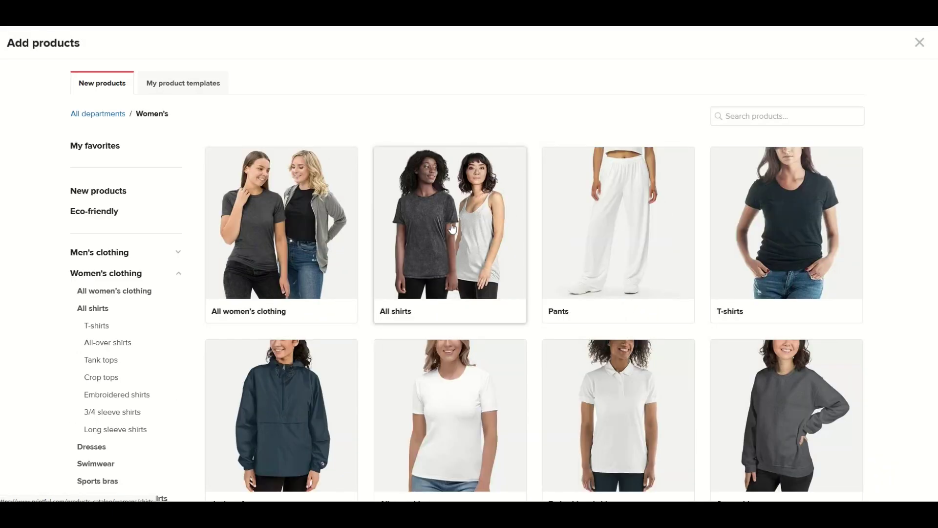
click(426, 251)
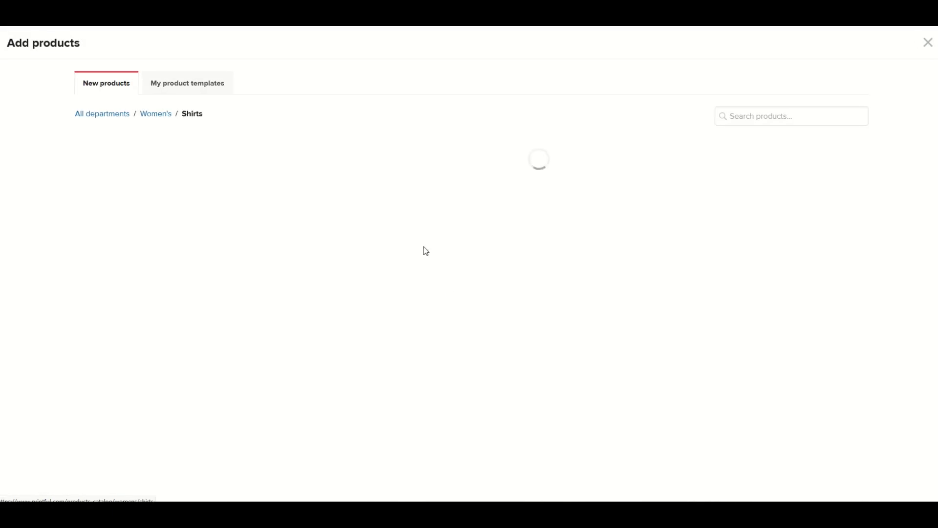
scroll(419, 272, down, 2)
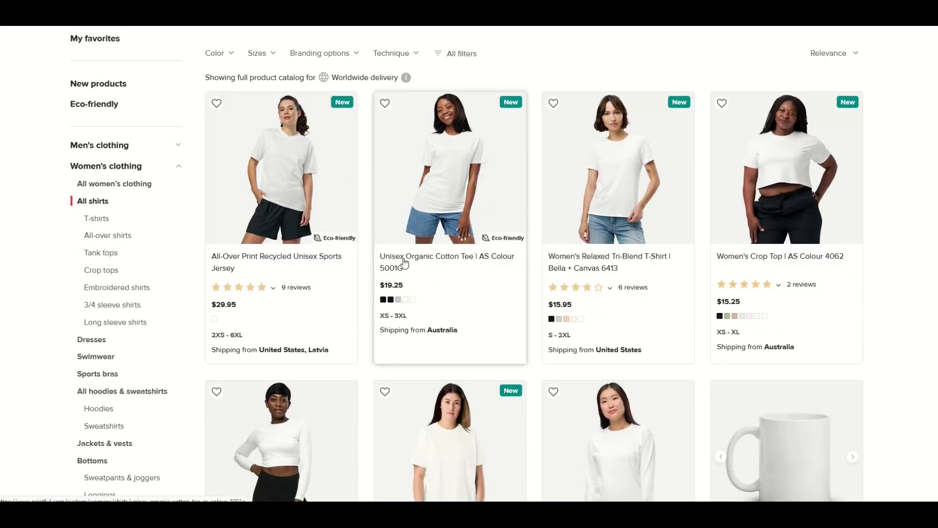
click(437, 151)
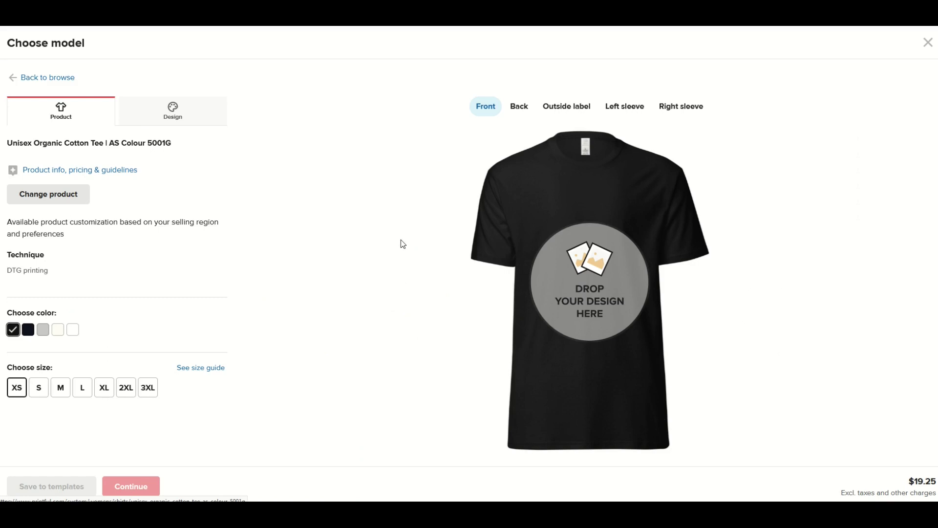
click(521, 108)
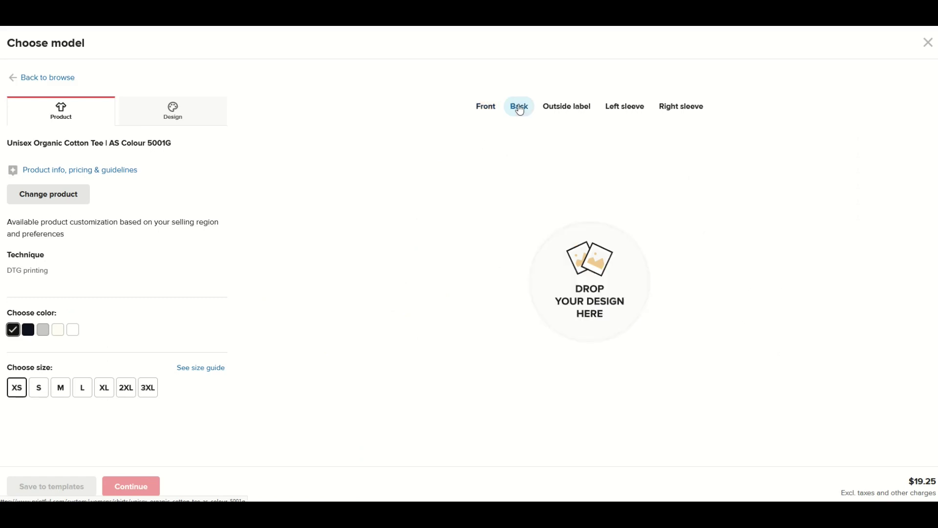
click(561, 104)
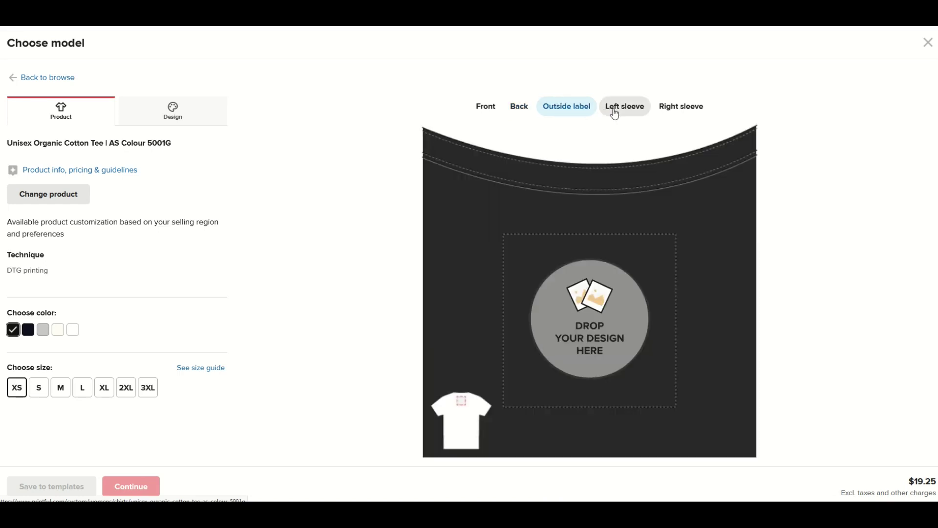
click(615, 113)
click(669, 112)
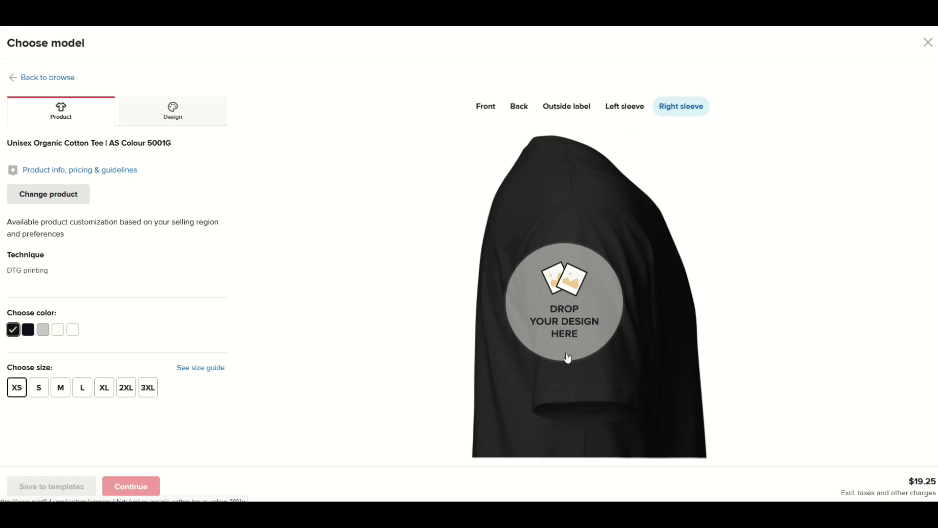
click(481, 105)
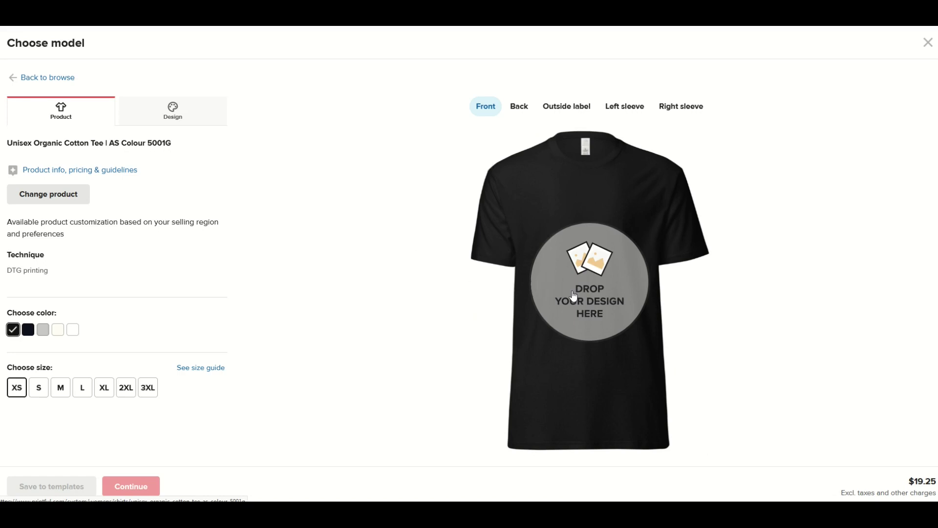
Step: Browse the file library without choosing a file, then show the Design options for adding artwork
click(587, 274)
scroll(371, 203, down, 10)
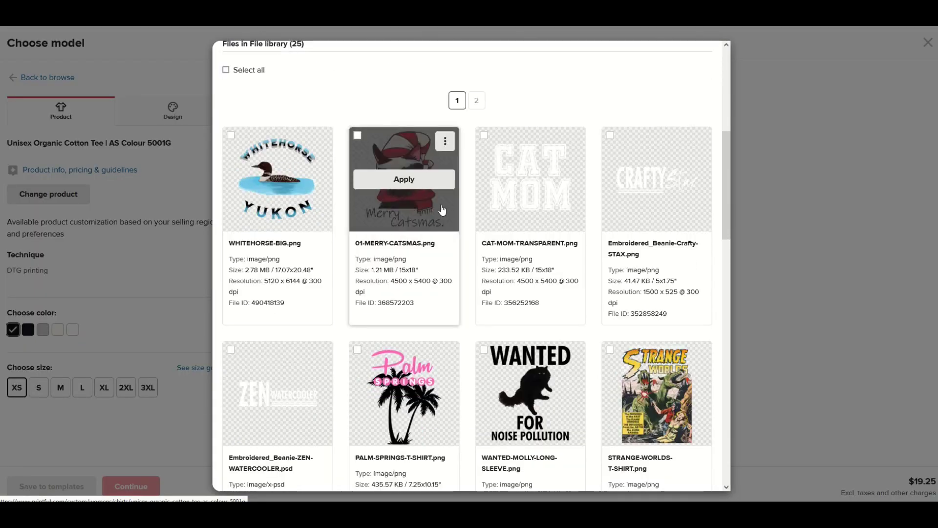
scroll(477, 229, down, 3)
scroll(588, 182, up, 12)
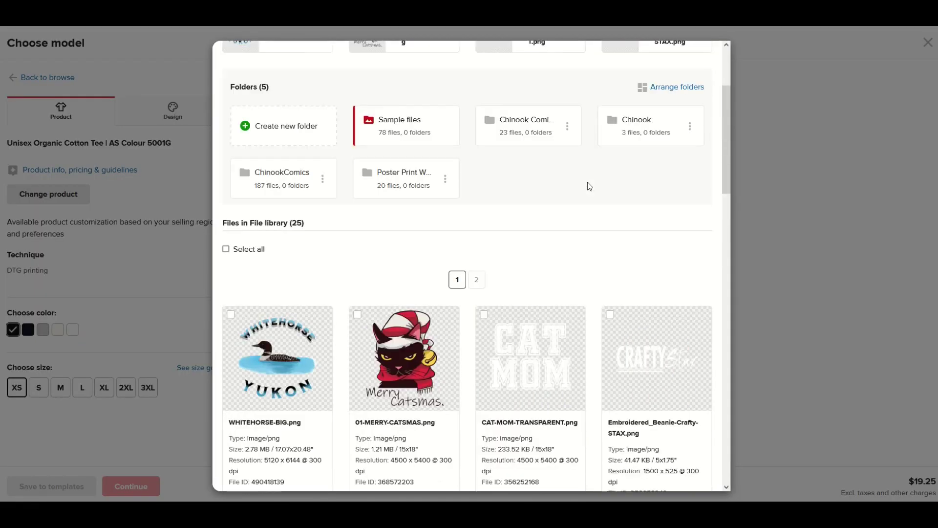
click(707, 57)
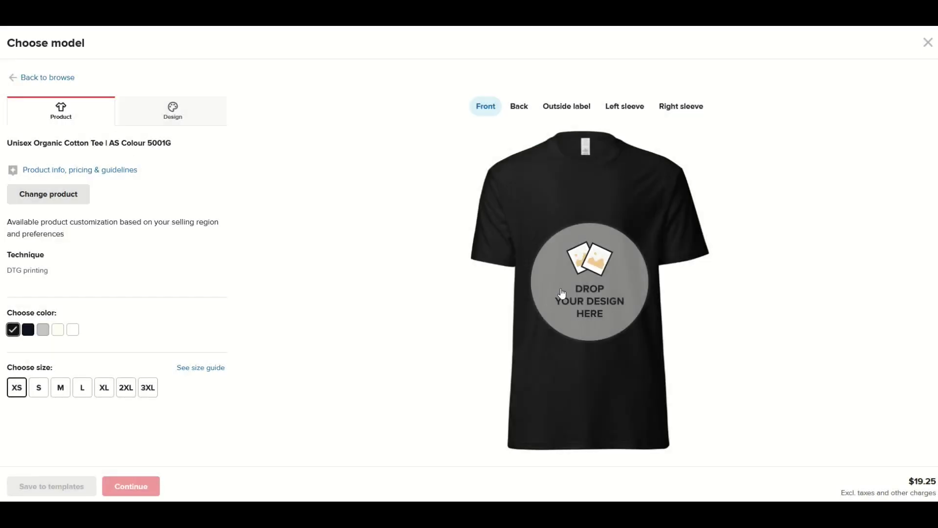
click(172, 112)
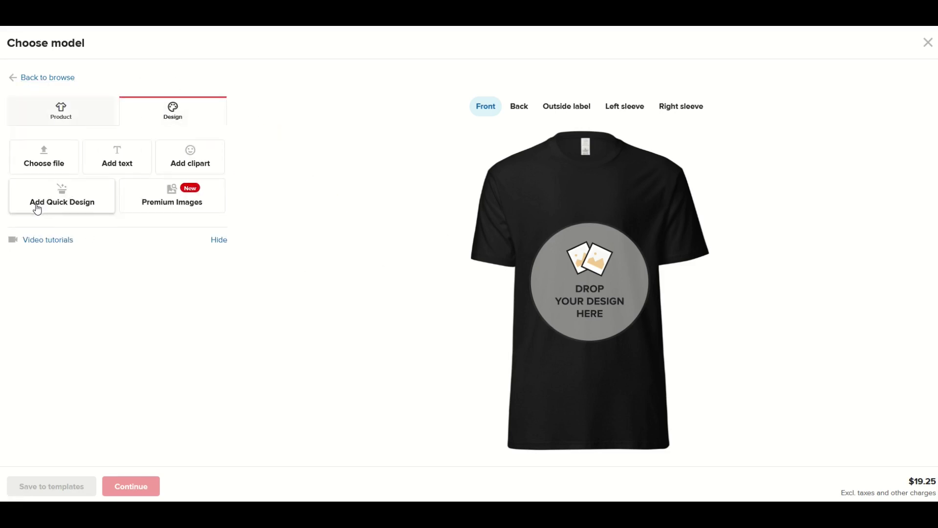
Step: Apply the tiger 'Save the wildlife' quick design from the Environment category to the tee front
click(70, 205)
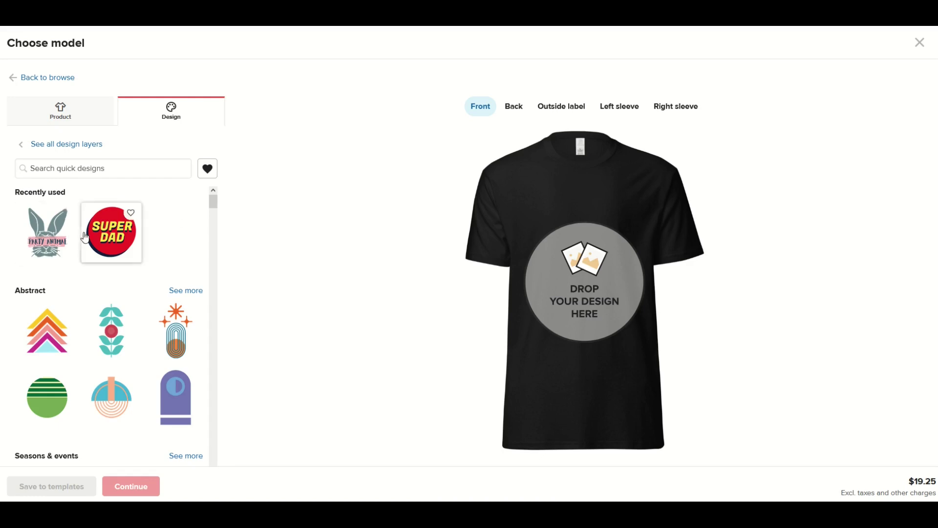
scroll(74, 245, down, 5)
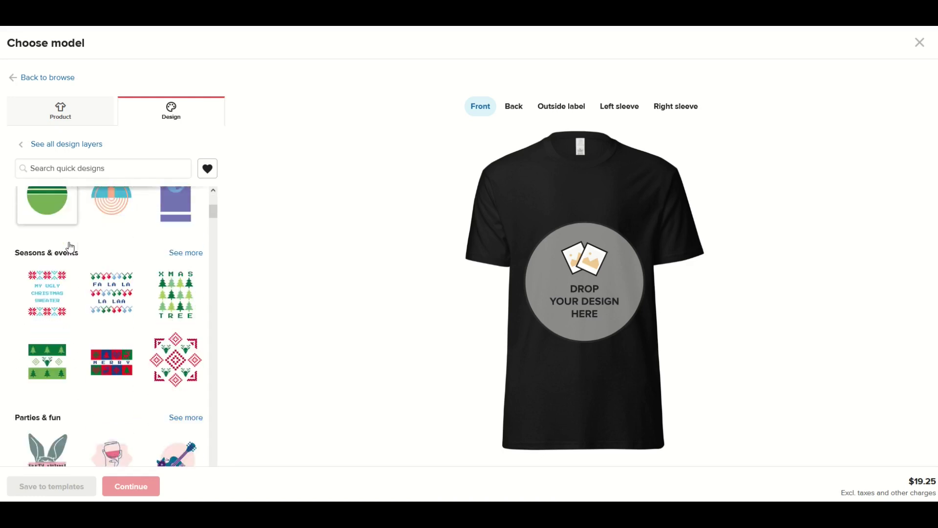
scroll(70, 244, down, 5)
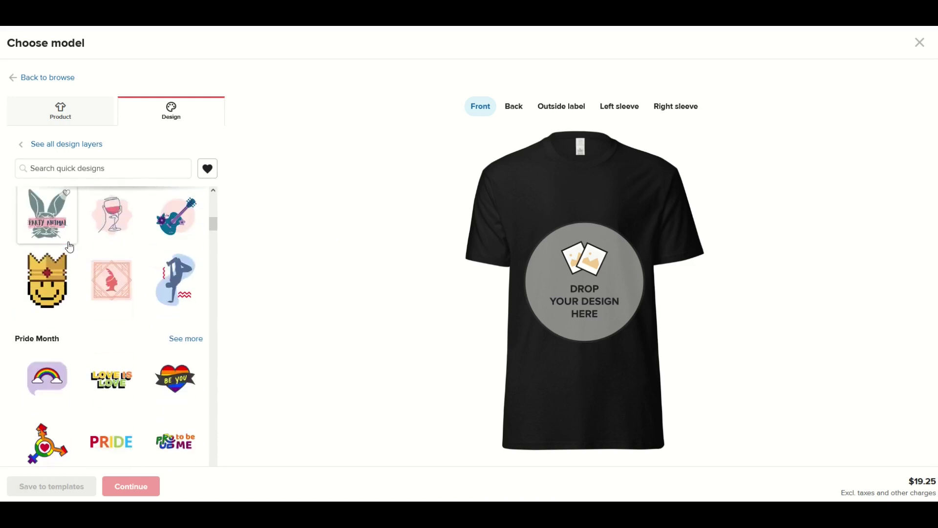
scroll(70, 247, down, 3)
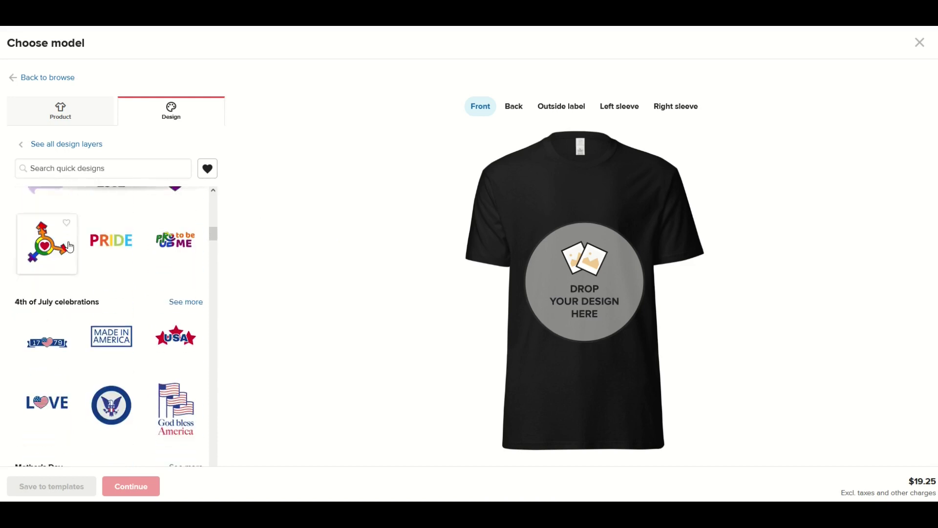
scroll(70, 247, down, 5)
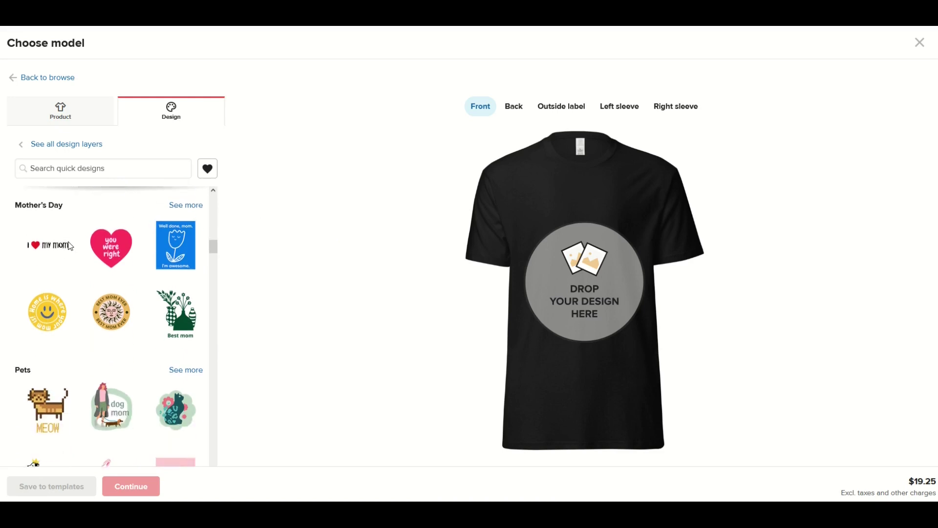
scroll(70, 246, down, 10)
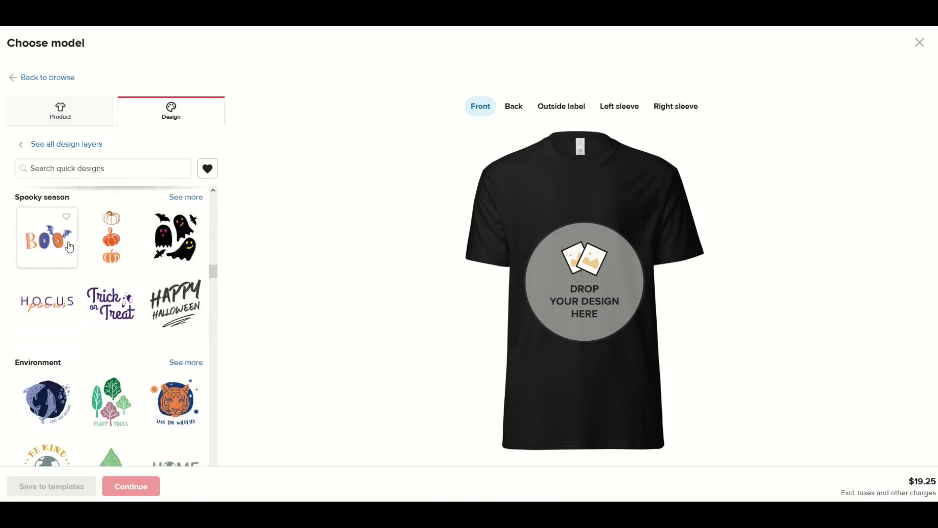
scroll(69, 247, down, 1)
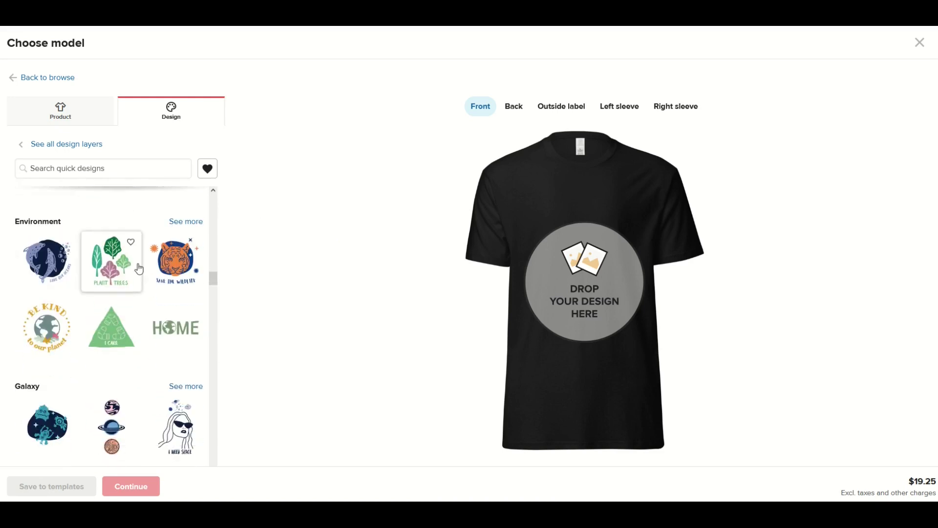
click(171, 271)
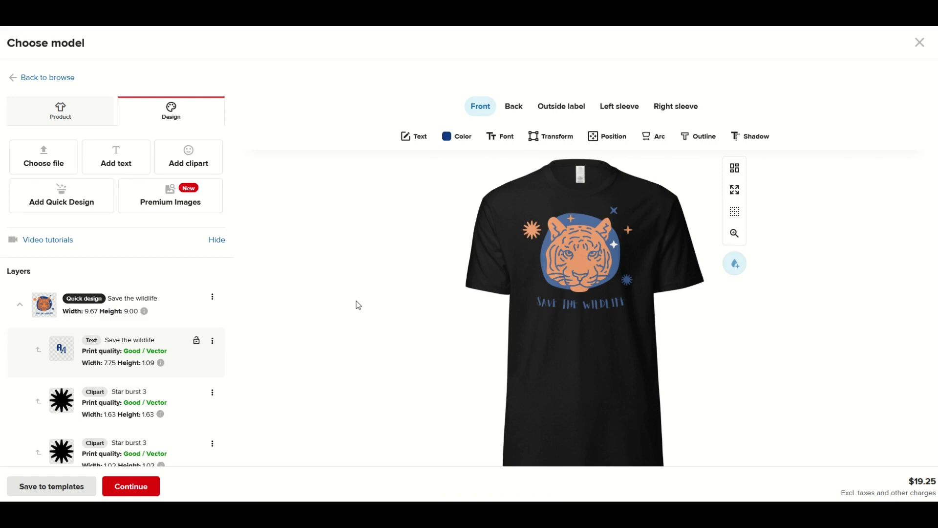
Step: Recolour the tiger illustration Mandys Pink after trying several other swatches
click(580, 254)
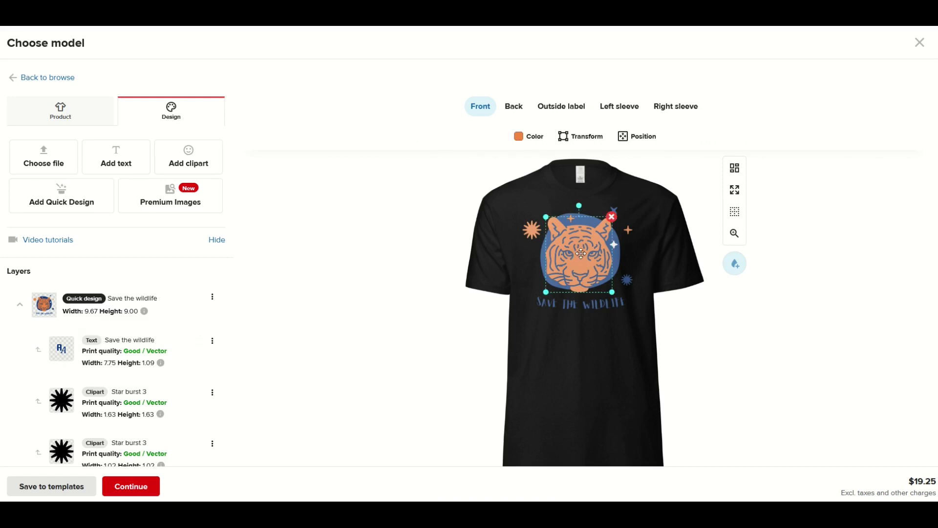
click(520, 146)
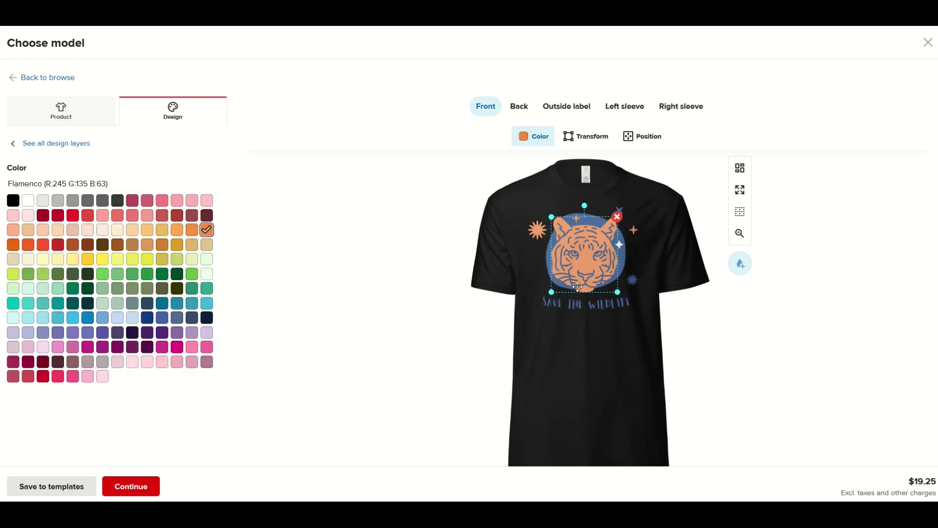
click(207, 303)
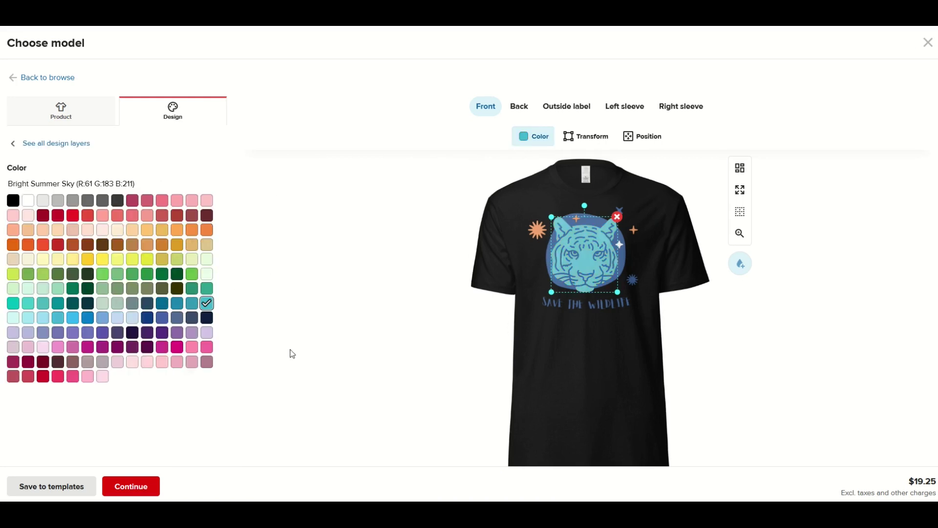
click(73, 215)
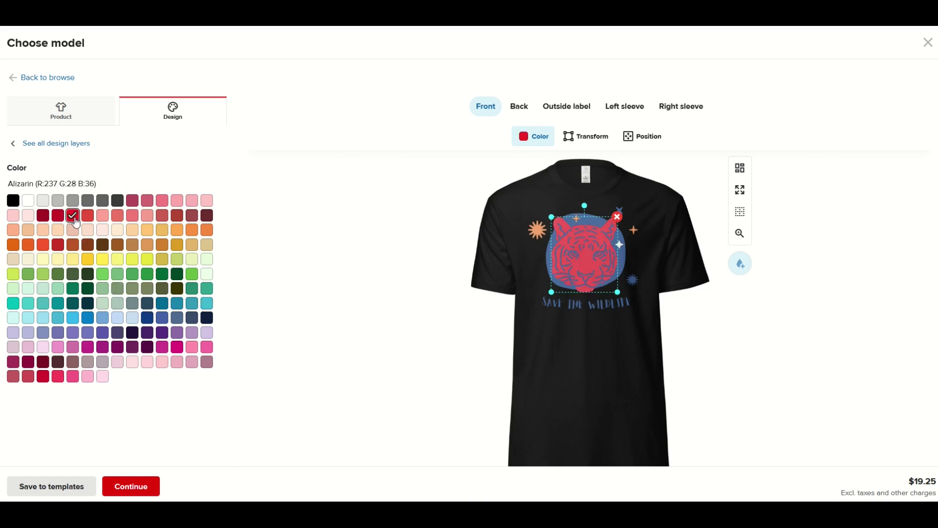
click(71, 334)
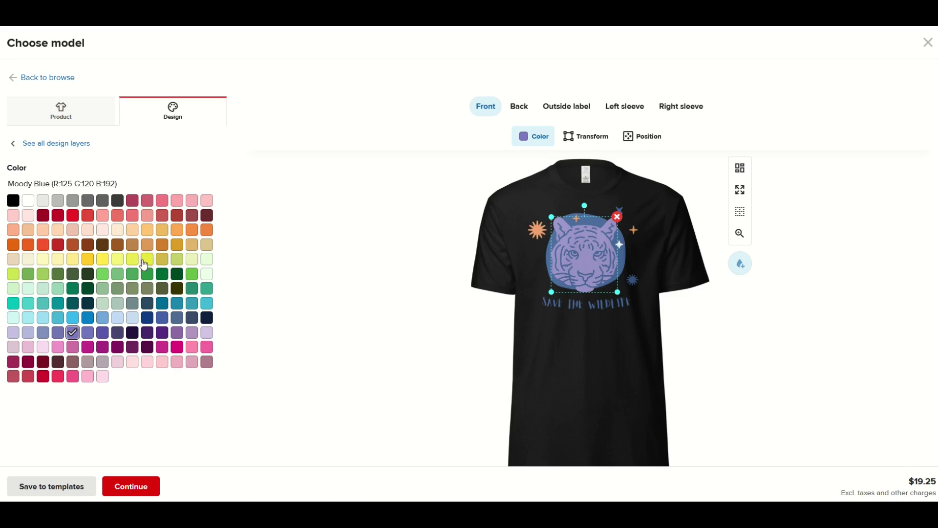
click(177, 231)
click(13, 230)
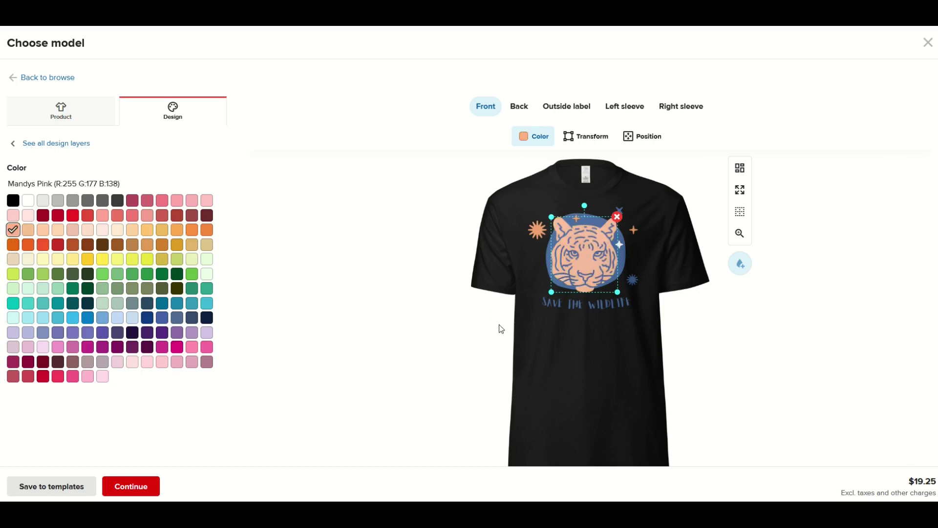
click(555, 307)
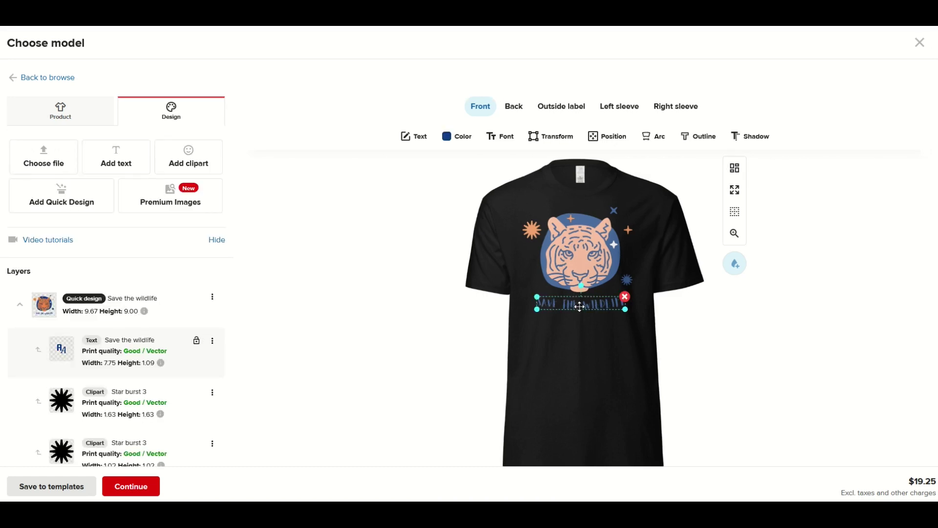
Step: Make the 'Save the wildlife' text Paris Daisy yellow and the left starburst Ce Soir purple
click(455, 138)
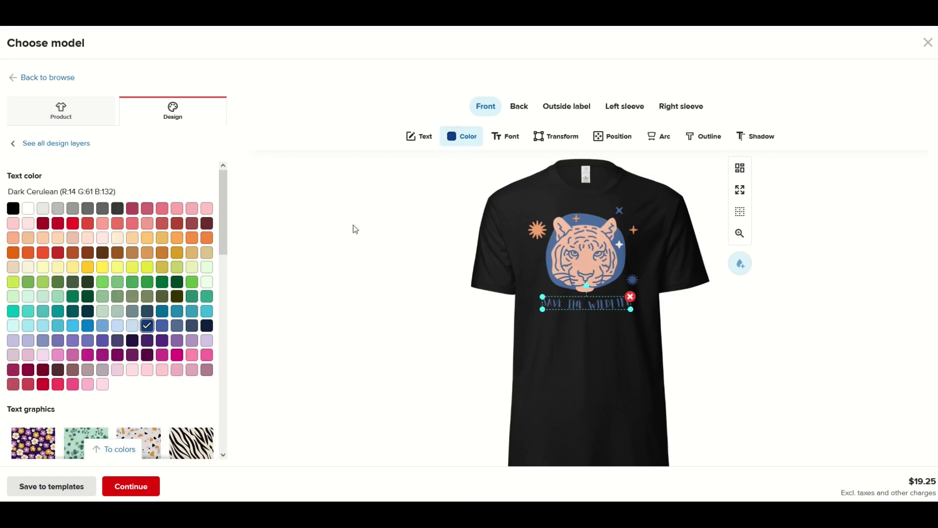
click(102, 267)
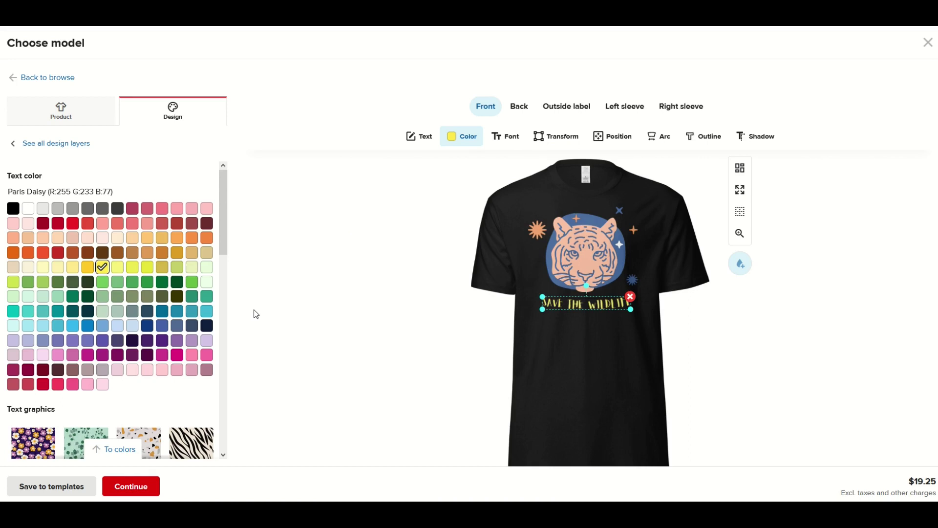
click(535, 232)
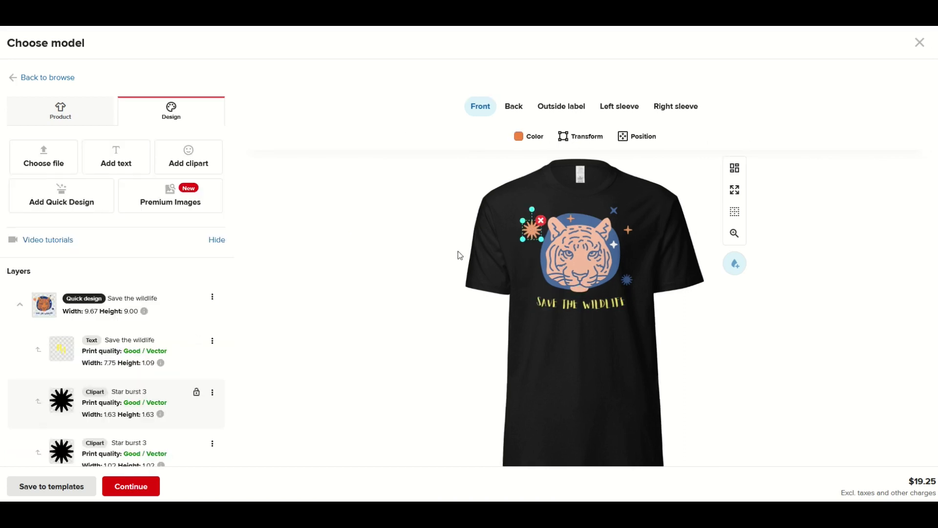
click(518, 138)
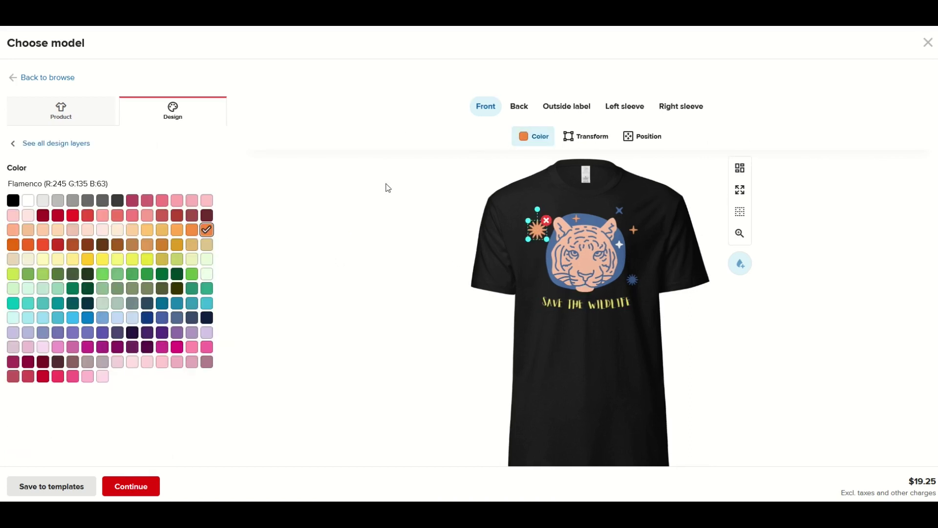
click(178, 334)
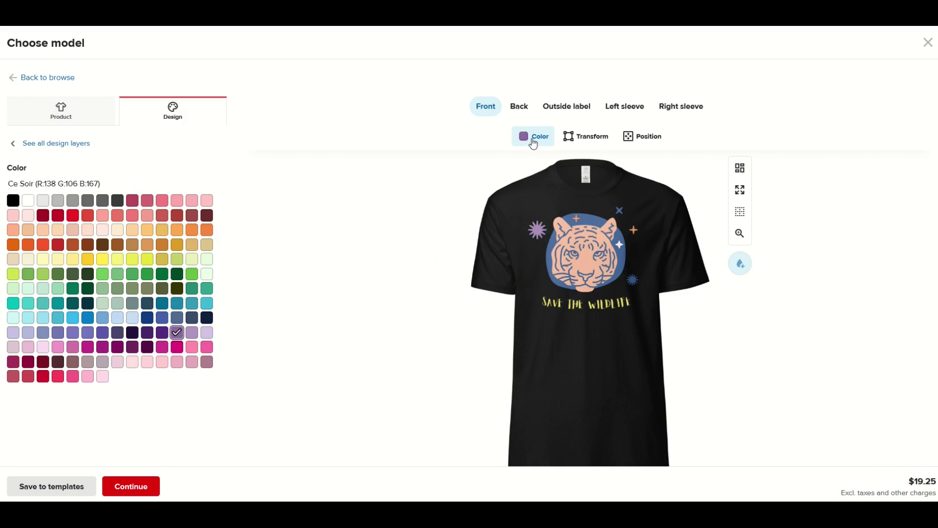
click(464, 343)
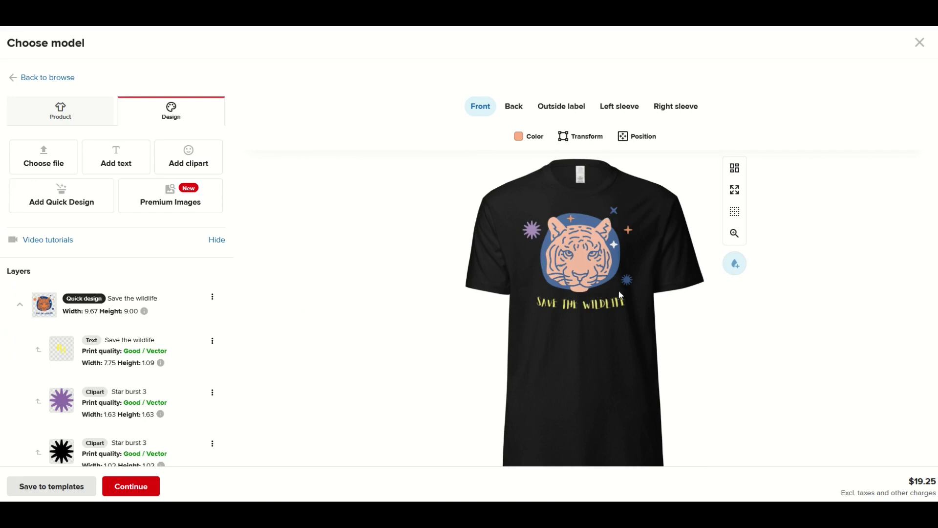
click(629, 230)
scroll(218, 335, down, 7)
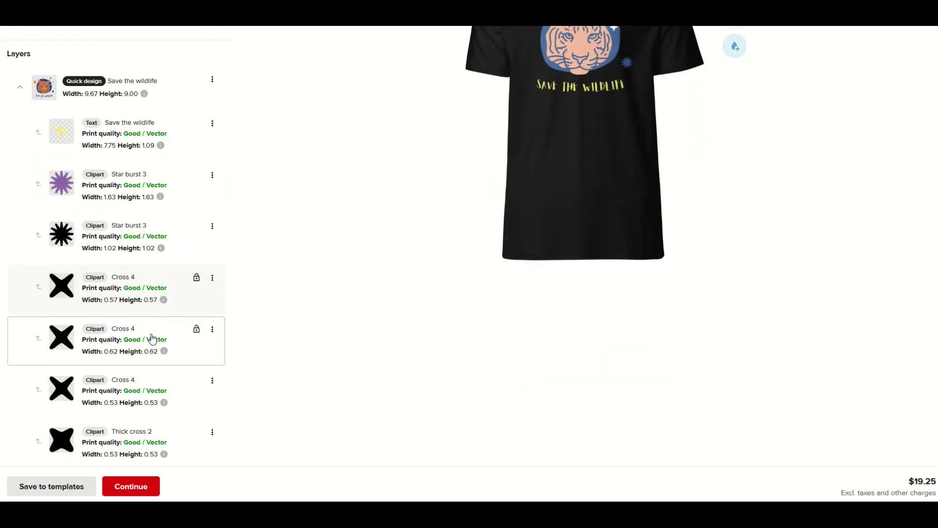
scroll(151, 342, up, 5)
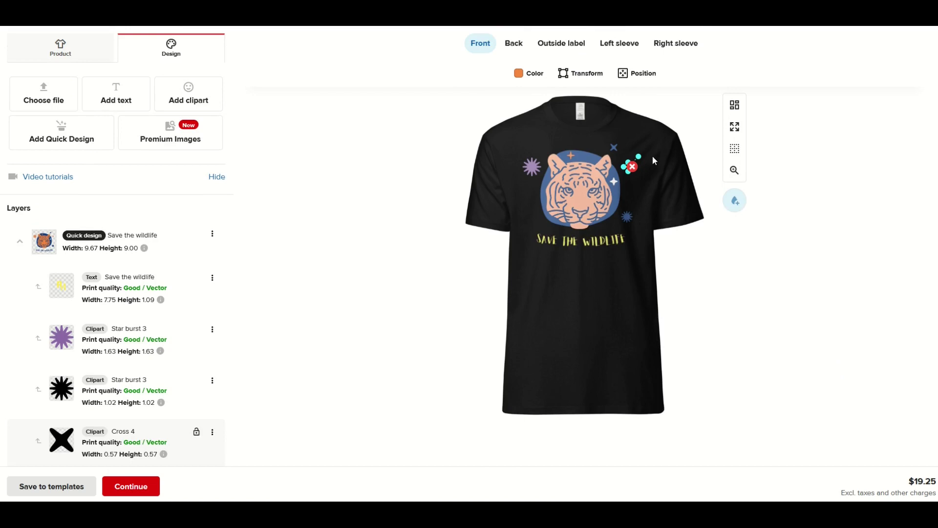
drag(628, 166, 568, 282)
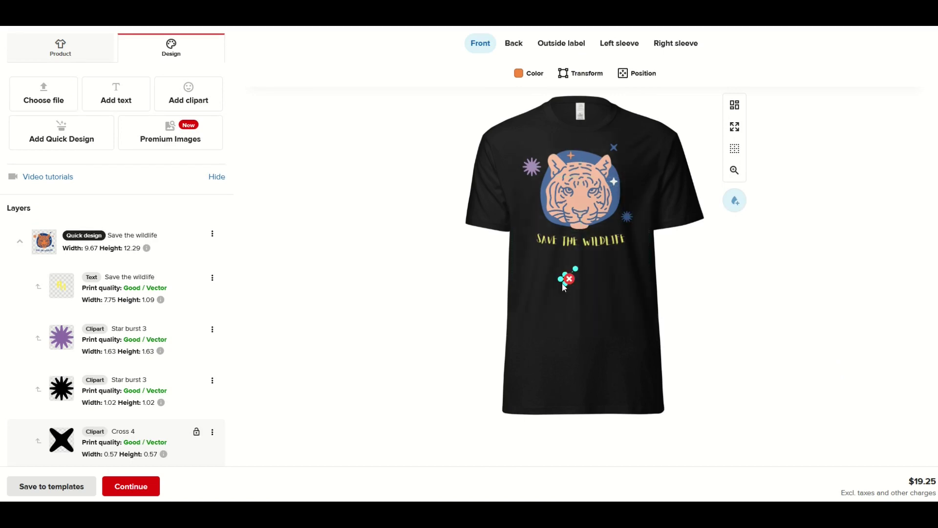
key(ctrl+z)
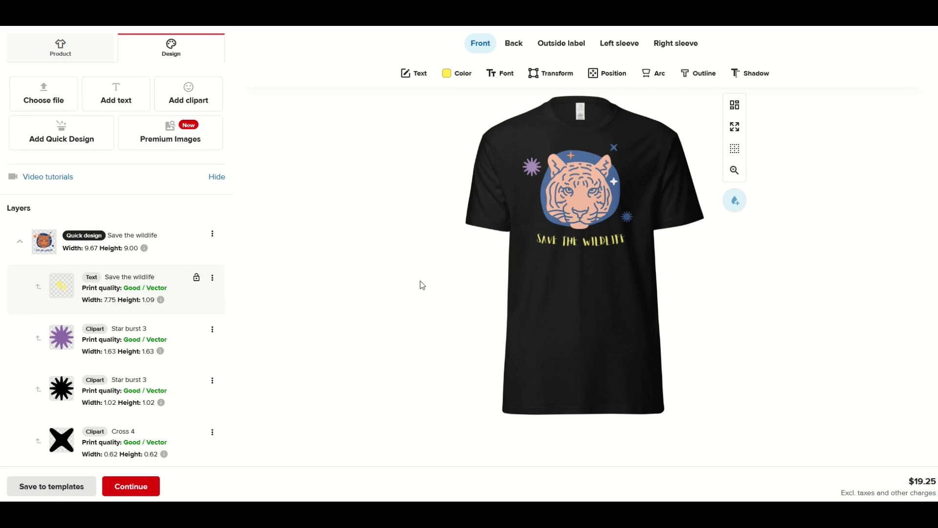
click(544, 239)
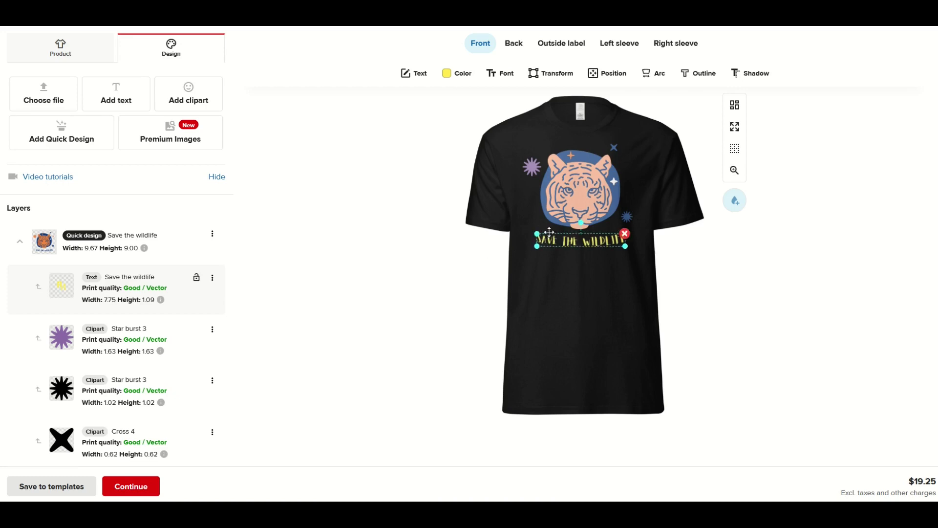
Step: Set the text in Allan Bold, enlarge it to size 1.96, and move the tiger below it
click(501, 84)
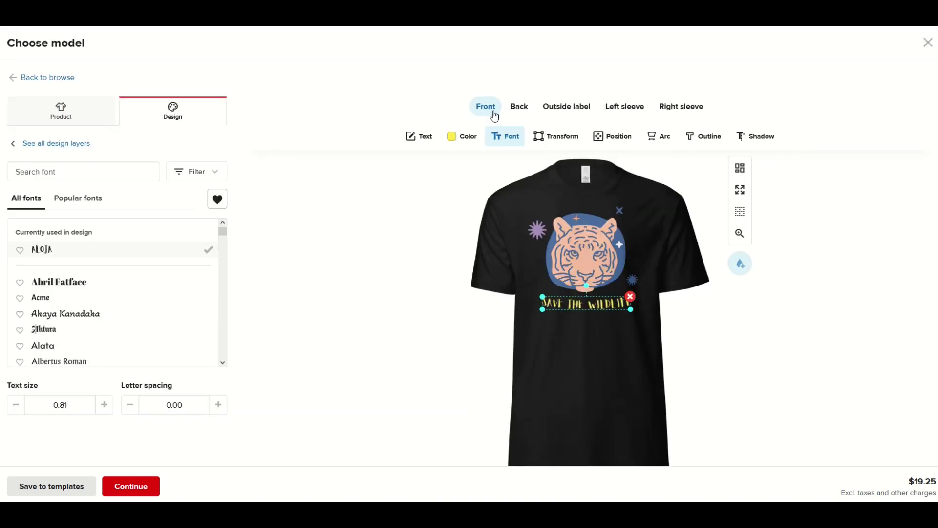
scroll(46, 280, down, 3)
scroll(47, 280, down, 1)
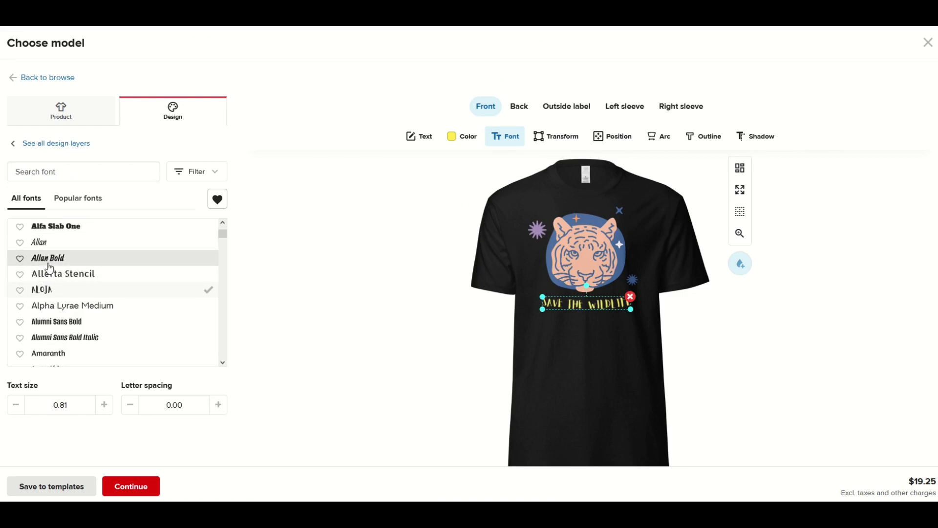
click(50, 265)
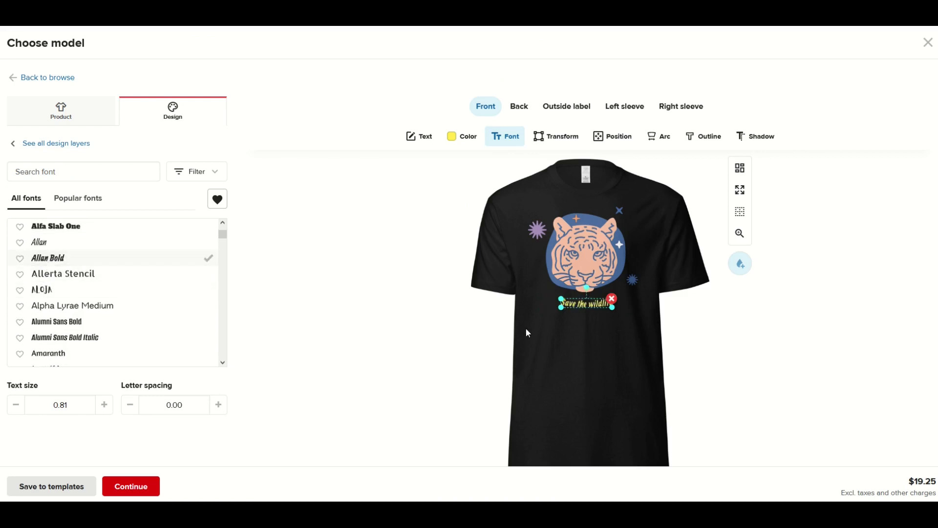
drag(559, 306, 525, 313)
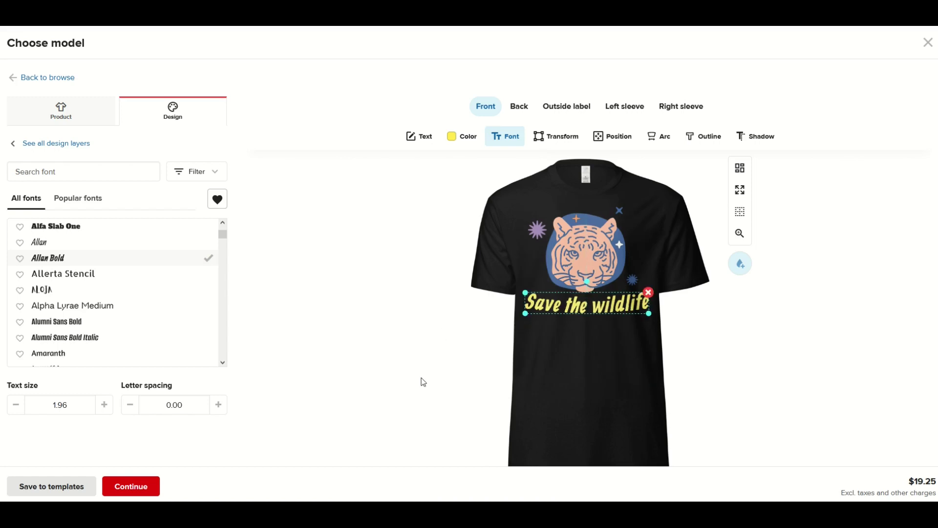
click(555, 381)
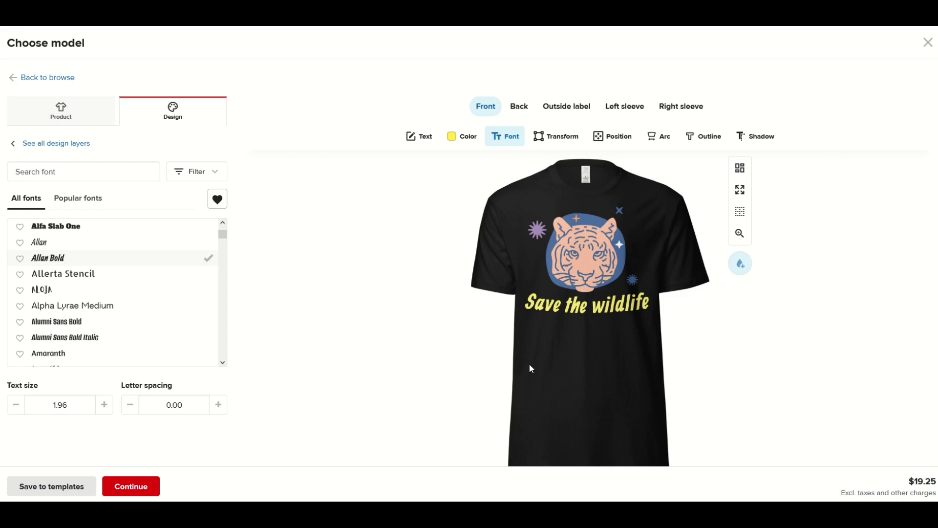
click(575, 259)
drag(570, 286, 534, 374)
Step: Recolour the blob behind the tiger Kelly Green and drag the tiger face back onto it
click(558, 262)
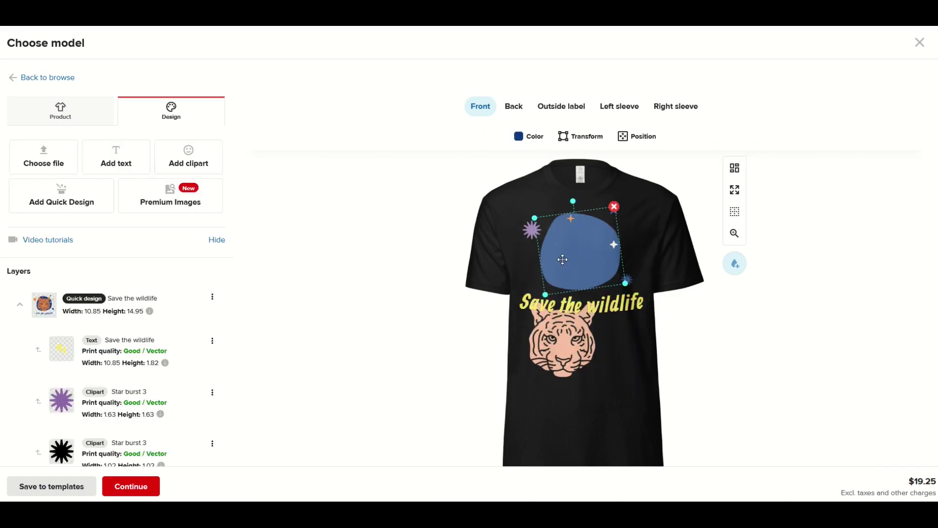
click(519, 142)
click(192, 274)
drag(560, 344, 578, 251)
click(582, 414)
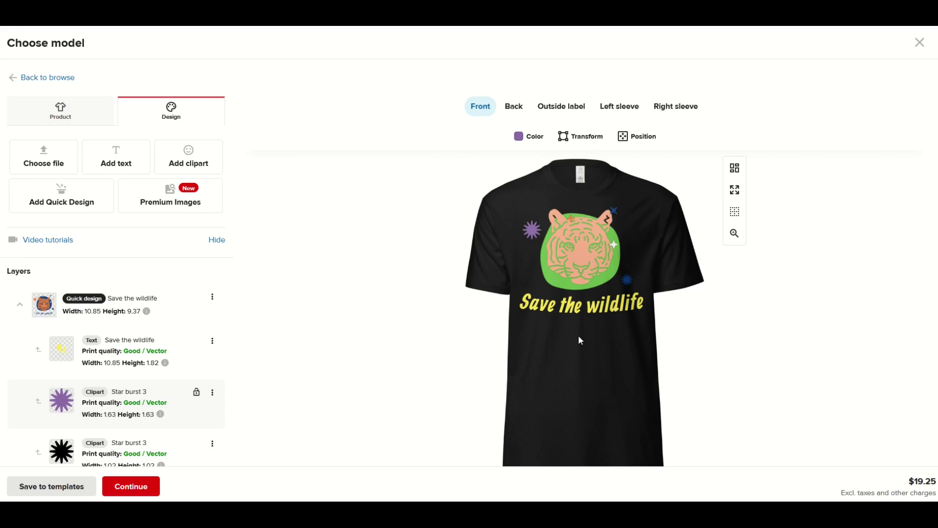
click(529, 231)
Step: Duplicate the purple Star burst 3, place the copy right of the tiger, and colour it Starship yellow
scroll(58, 396, down, 2)
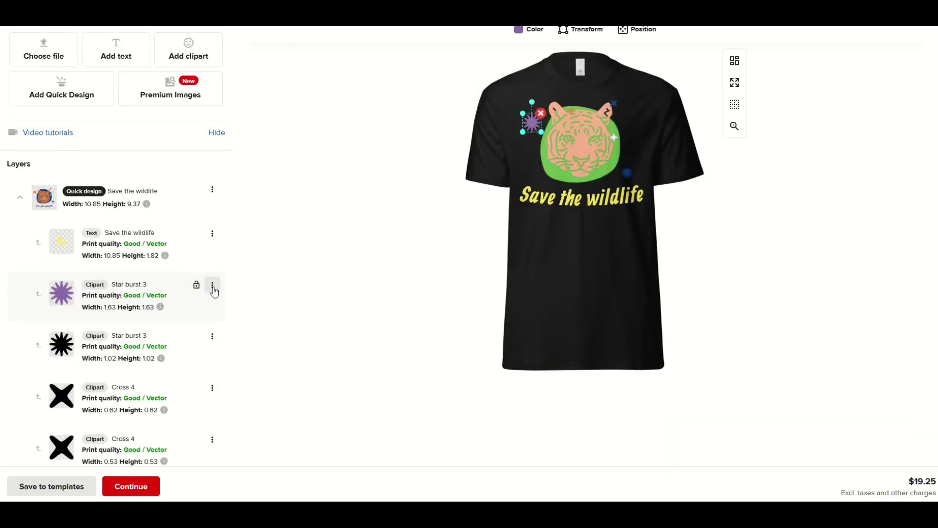
click(213, 288)
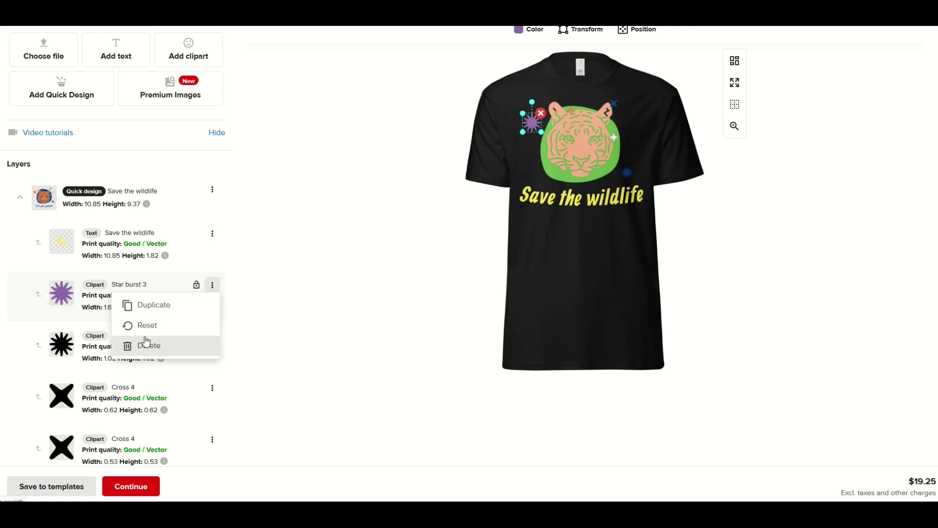
click(154, 306)
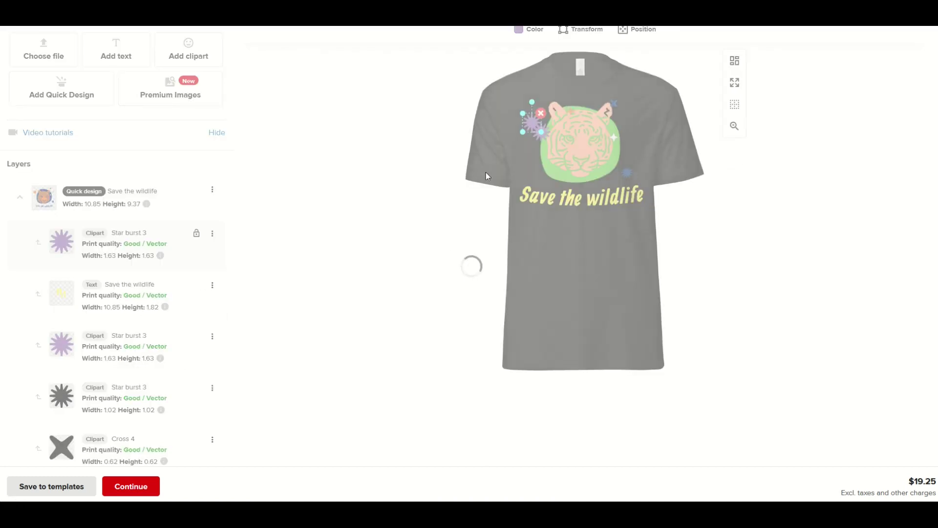
drag(536, 137, 635, 140)
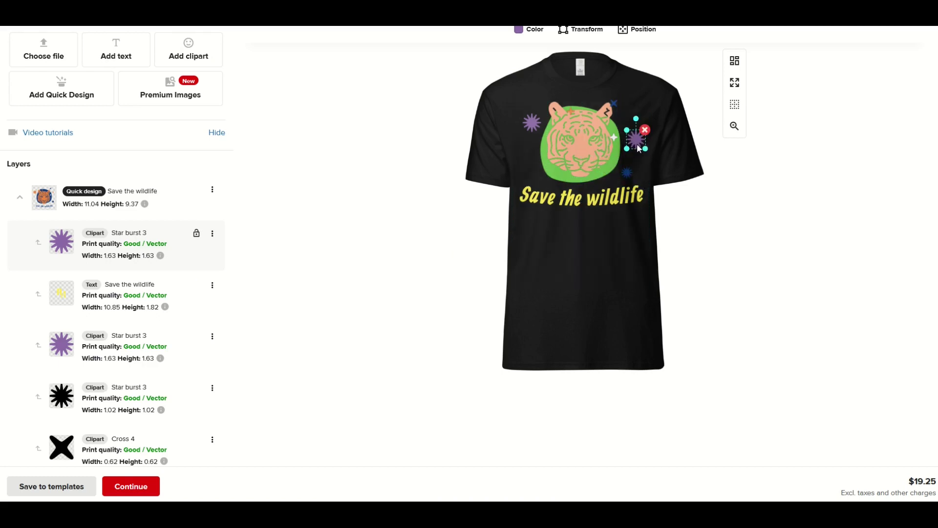
scroll(562, 146, up, 1)
click(539, 94)
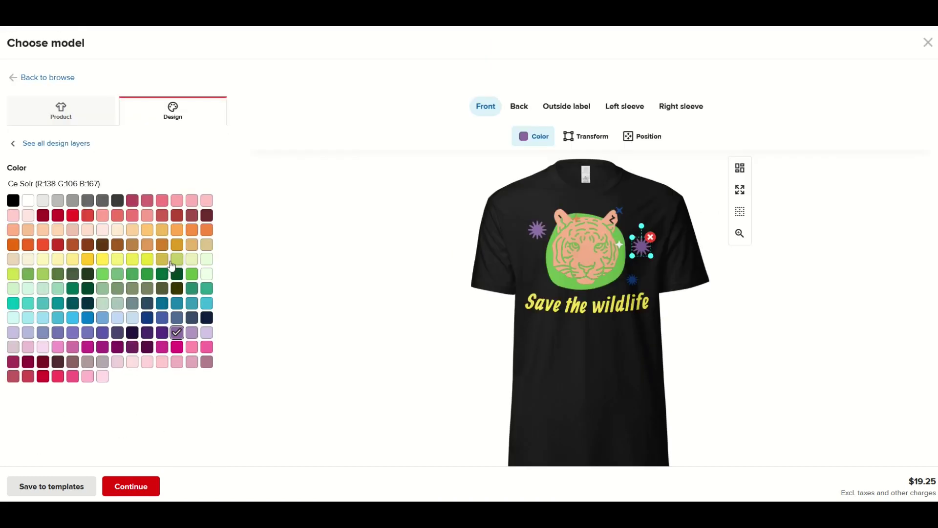
click(148, 260)
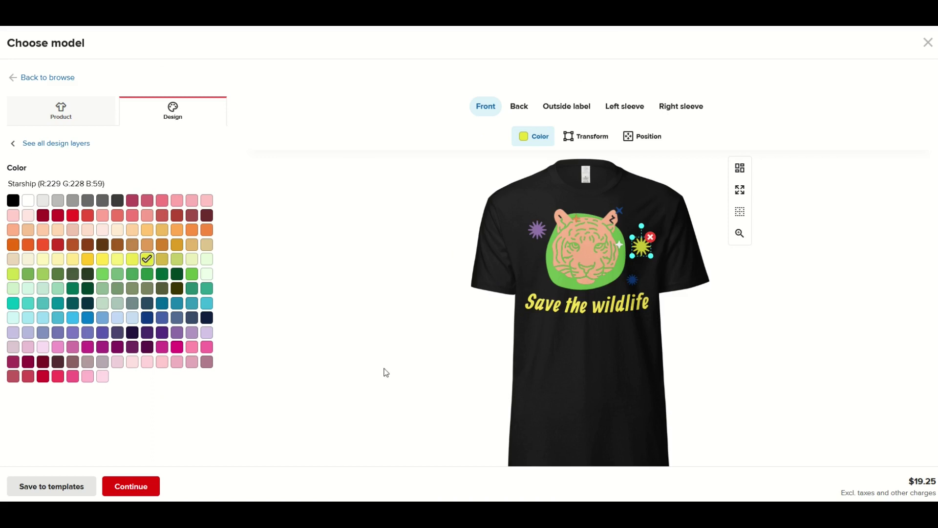
click(572, 394)
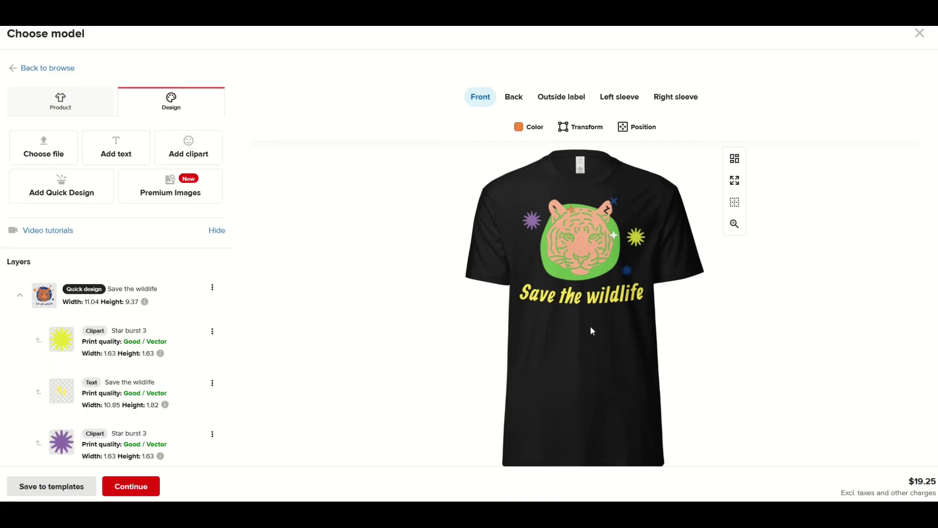
Step: Zoom in, move the orange star beside the purple burst, and nudge the navy cross and tiger
click(734, 226)
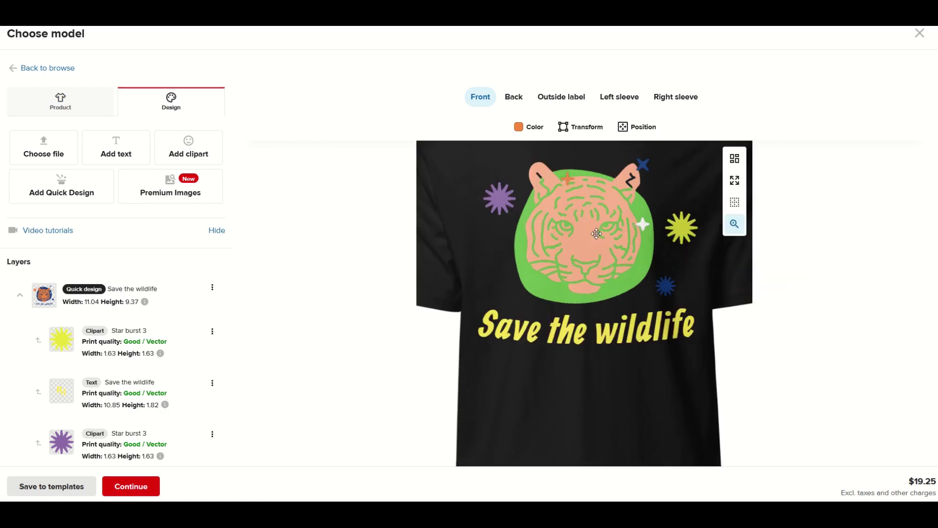
click(567, 182)
drag(567, 178, 490, 249)
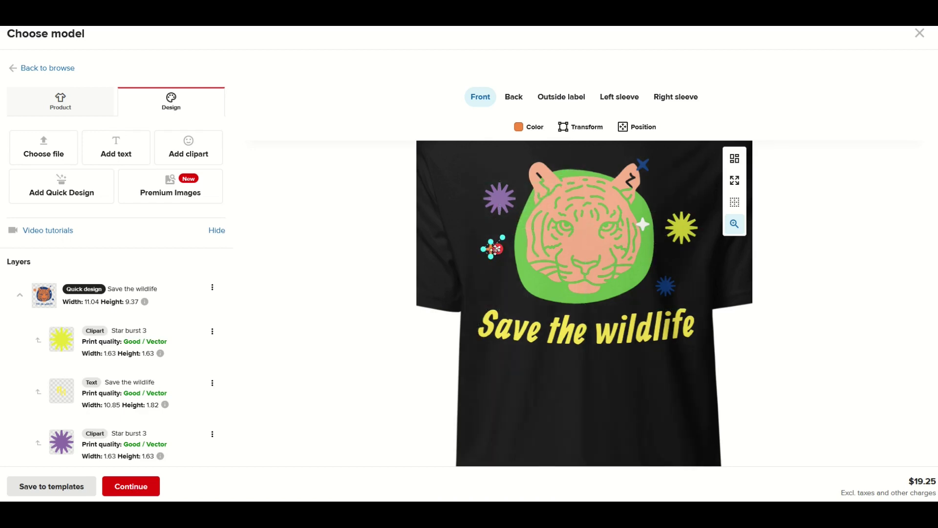
drag(643, 164, 654, 165)
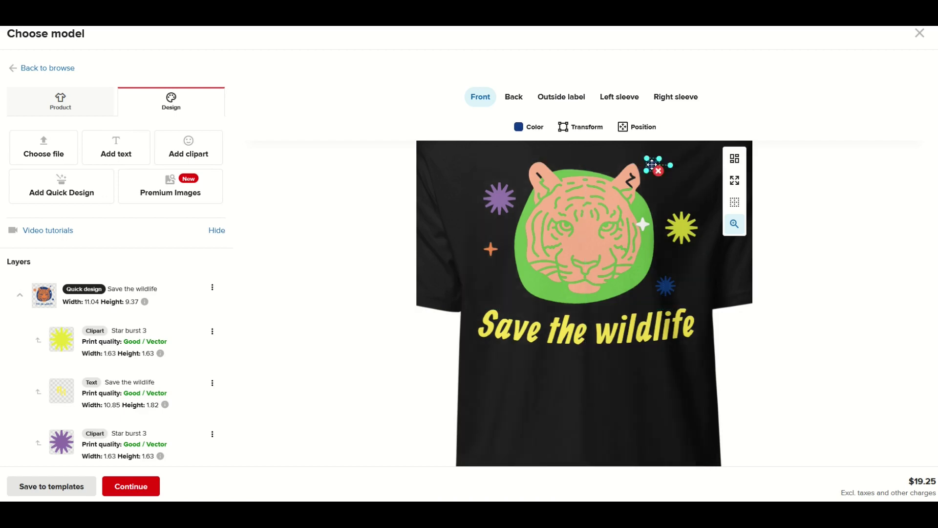
drag(574, 244, 570, 249)
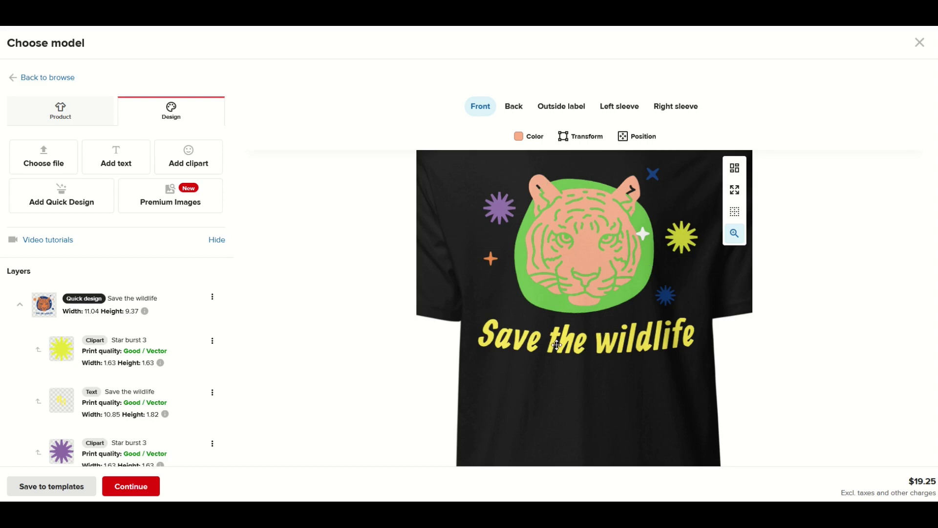
Step: Duplicate the Tiger portrait 2 clipart from its layer menu
click(578, 256)
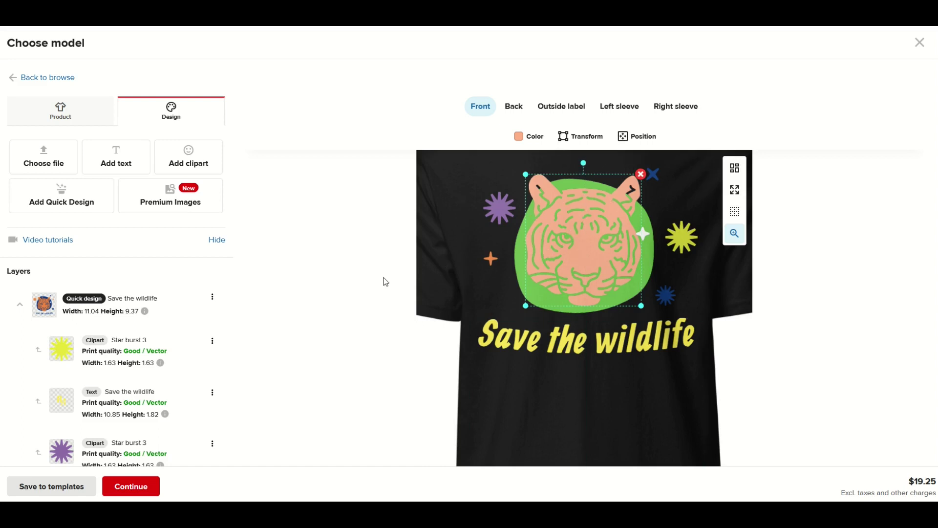
scroll(79, 318, down, 6)
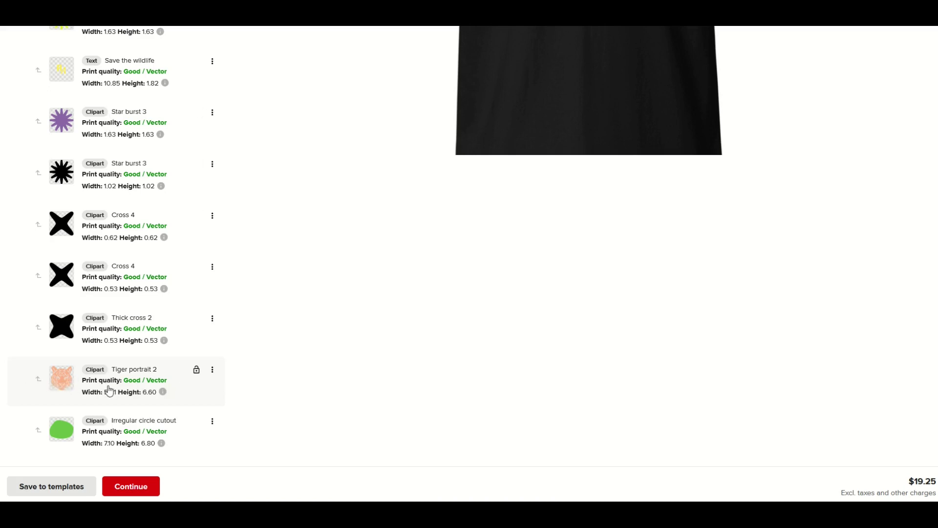
click(213, 370)
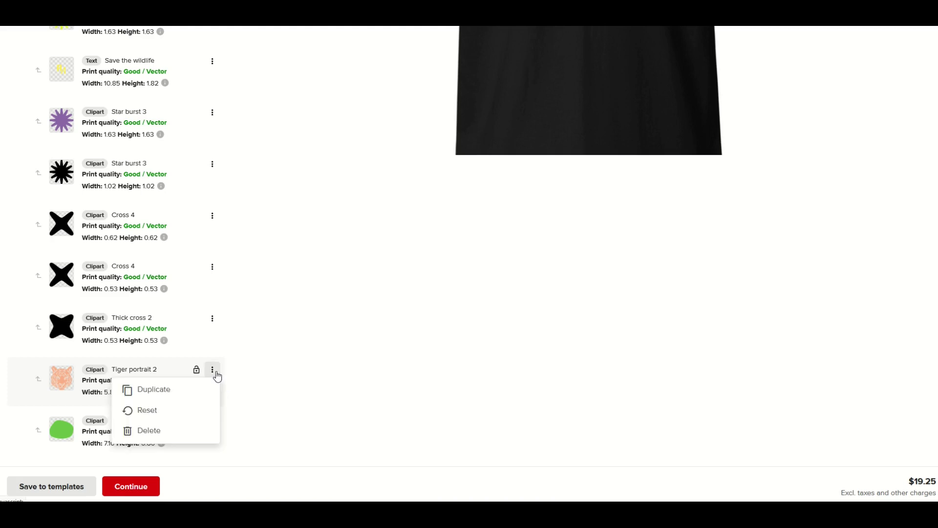
click(164, 393)
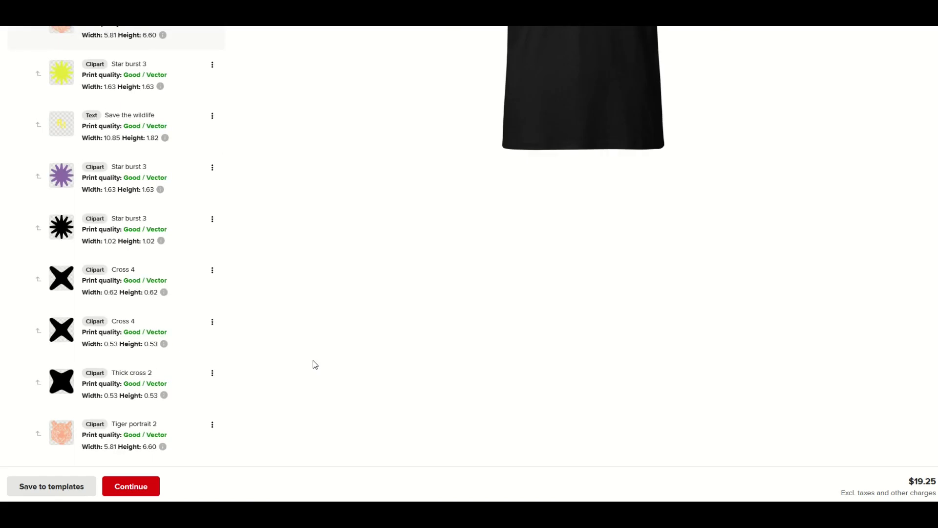
scroll(315, 364, up, 2)
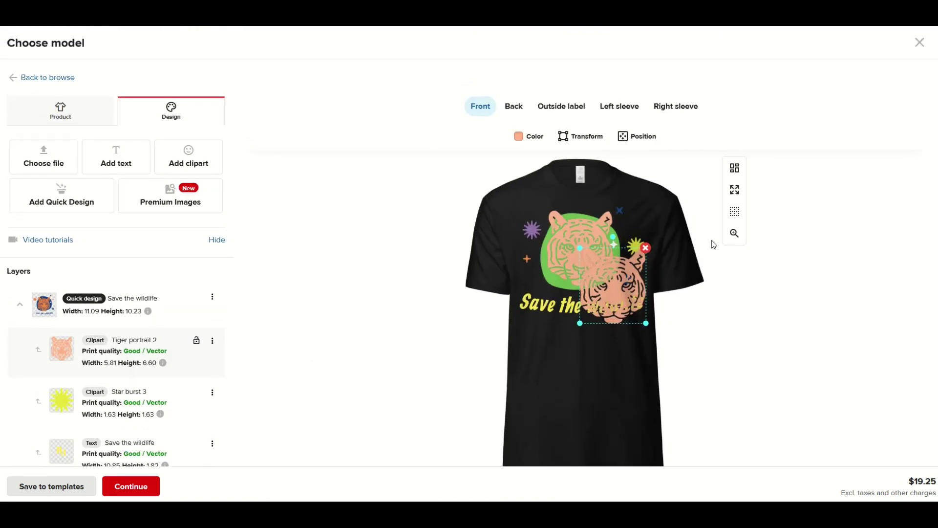
Step: Recolour the tiger copy black and drag it over the pink tiger
click(735, 233)
drag(645, 324, 577, 392)
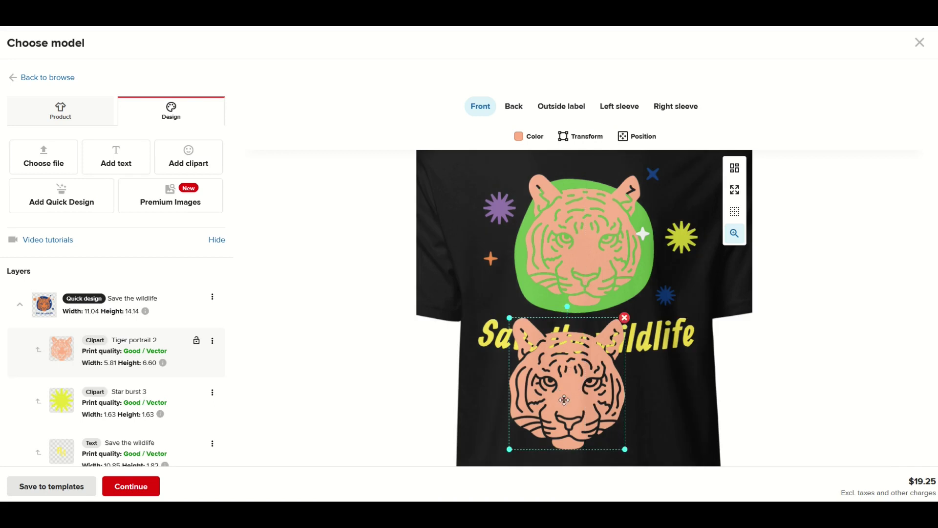
click(529, 141)
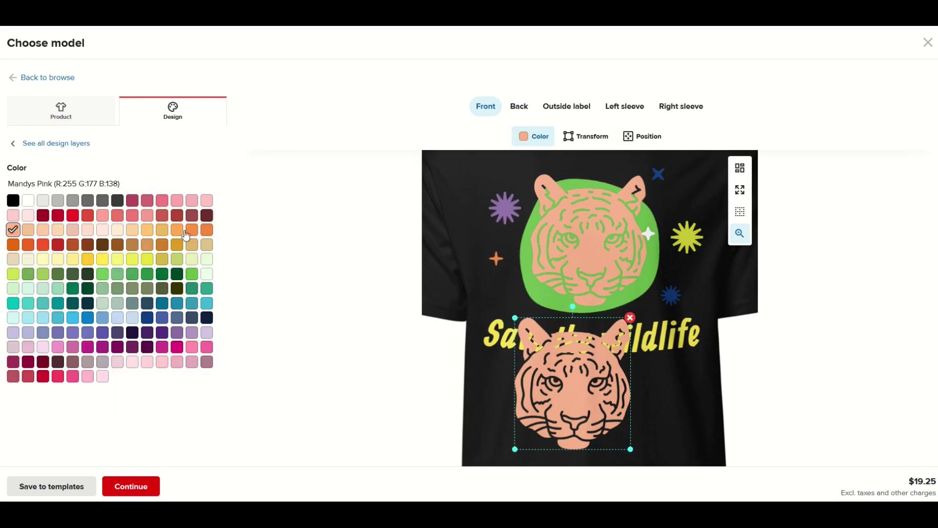
click(12, 201)
click(704, 413)
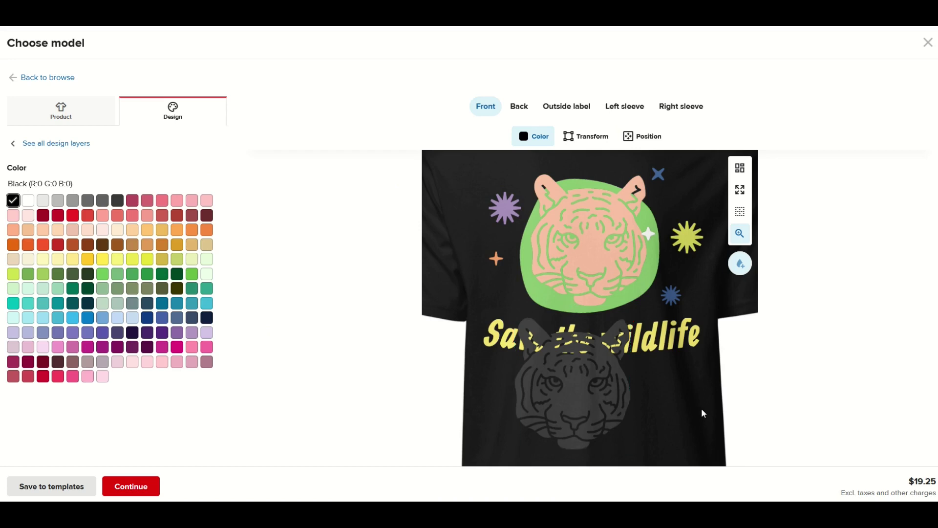
drag(603, 402, 584, 265)
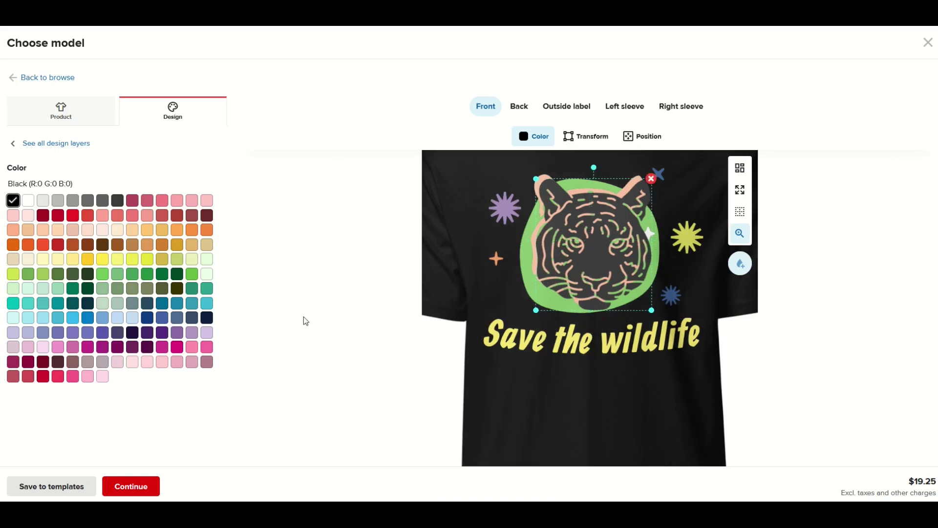
Step: Move the black tiger below the pink tiger in Layers, then nudge the pink tiger left
click(14, 144)
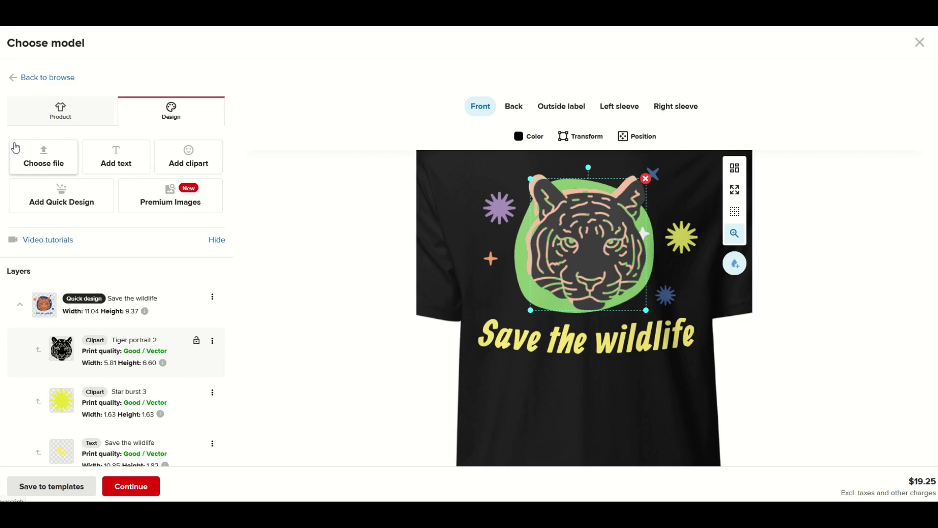
scroll(86, 243, down, 2)
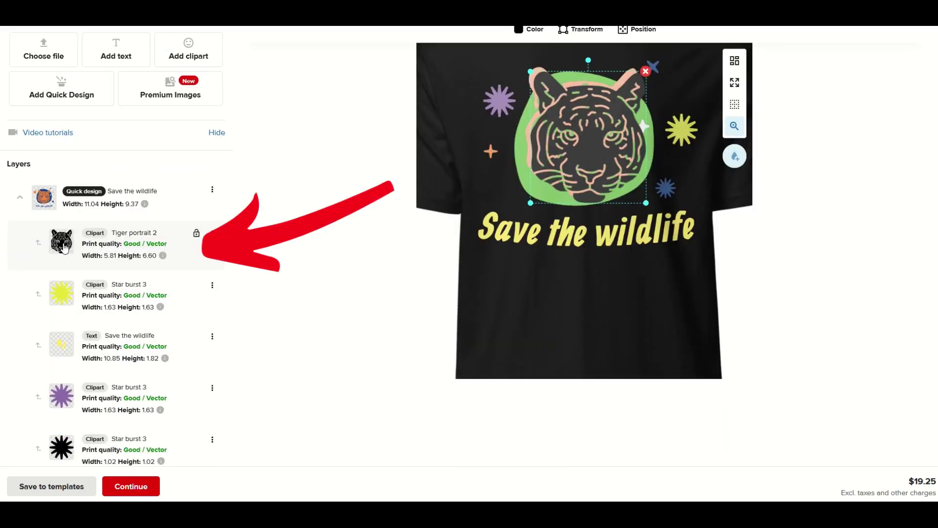
drag(63, 247, 67, 398)
scroll(67, 386, down, 3)
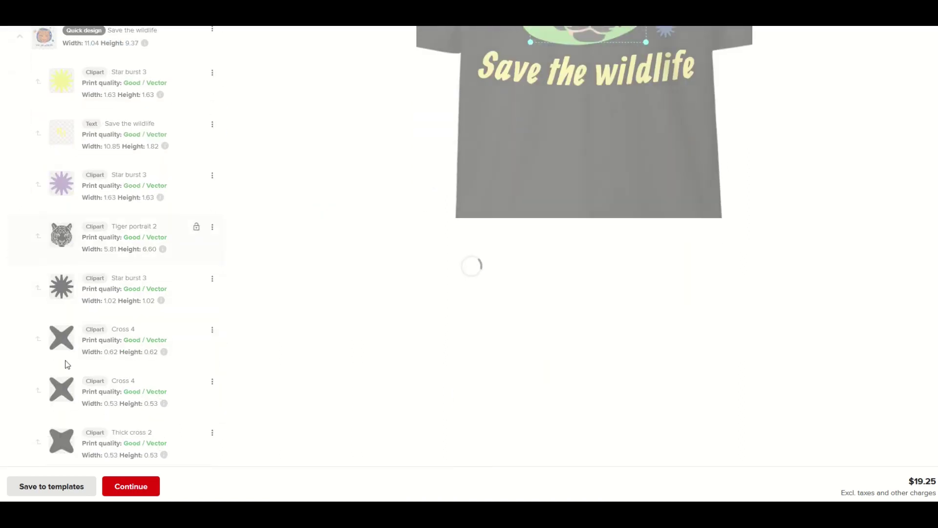
drag(54, 249, 58, 397)
scroll(58, 397, down, 3)
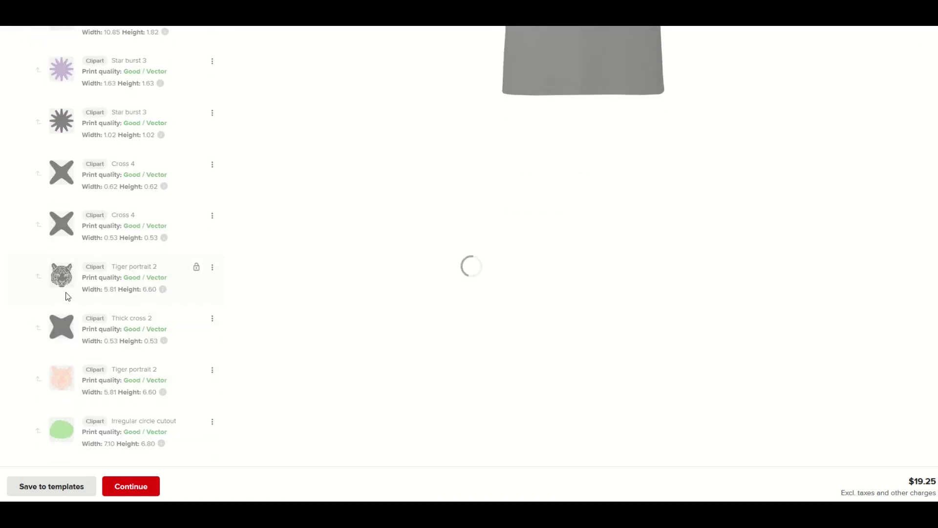
drag(65, 285, 59, 387)
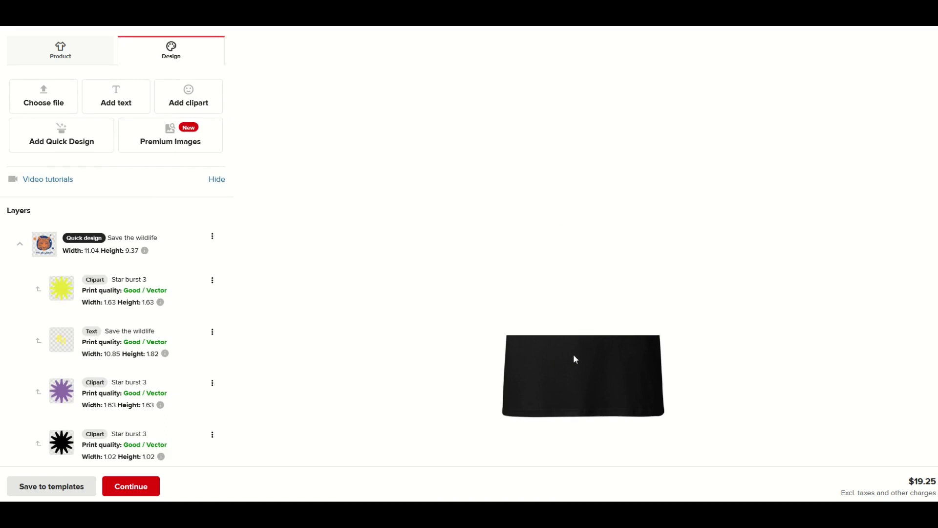
click(735, 234)
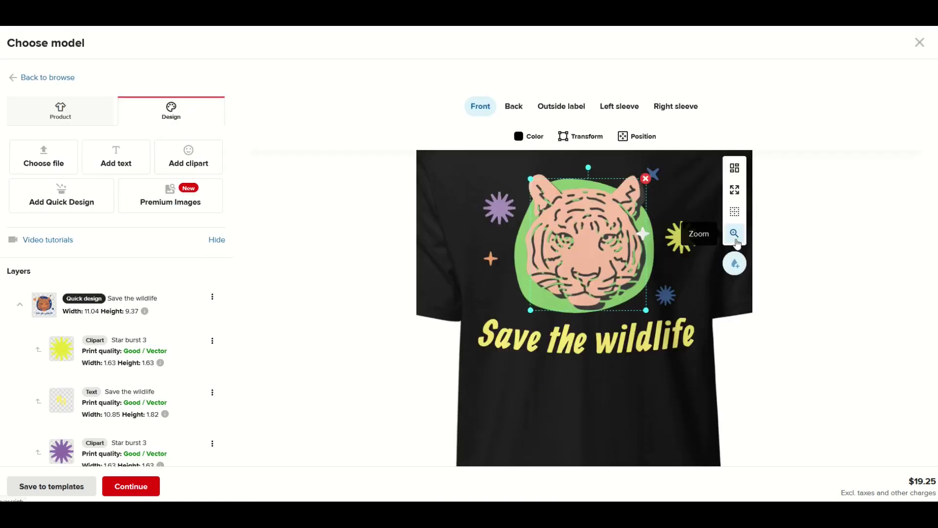
drag(640, 284, 550, 248)
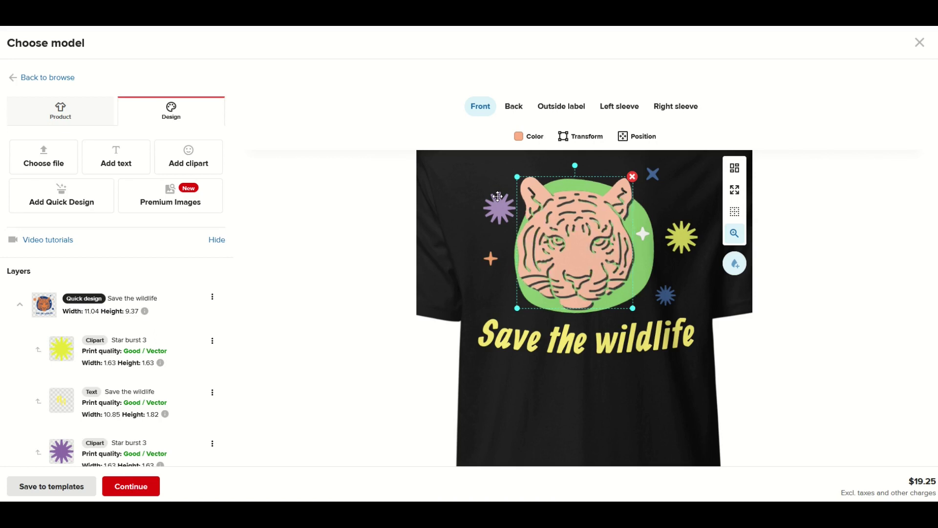
Step: Give 'Save the wildlife' a Deep Sky Blue shadow at distance 0.08, angle 305.1
click(484, 337)
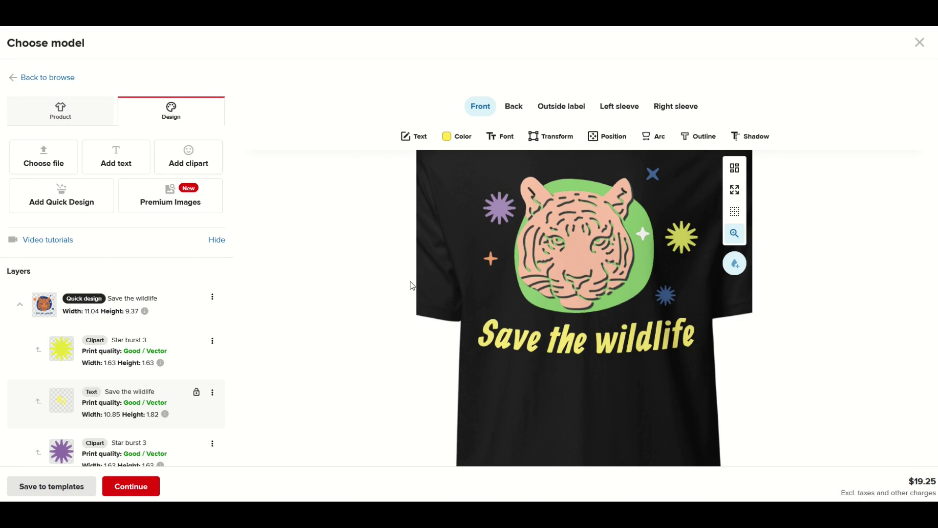
click(522, 348)
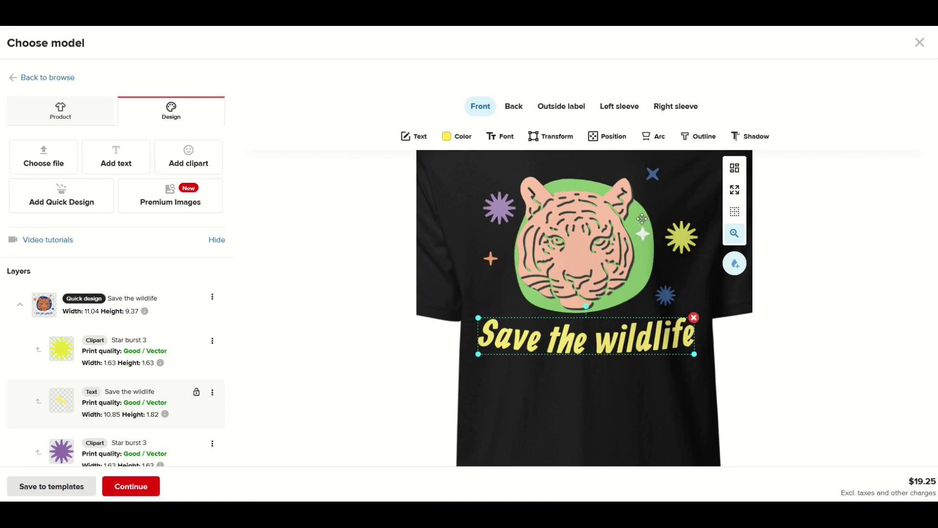
click(739, 142)
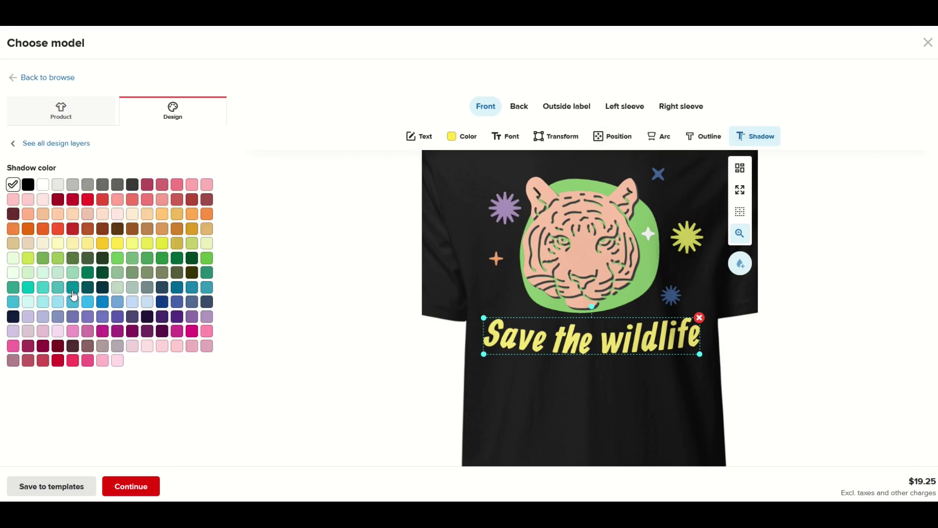
click(87, 303)
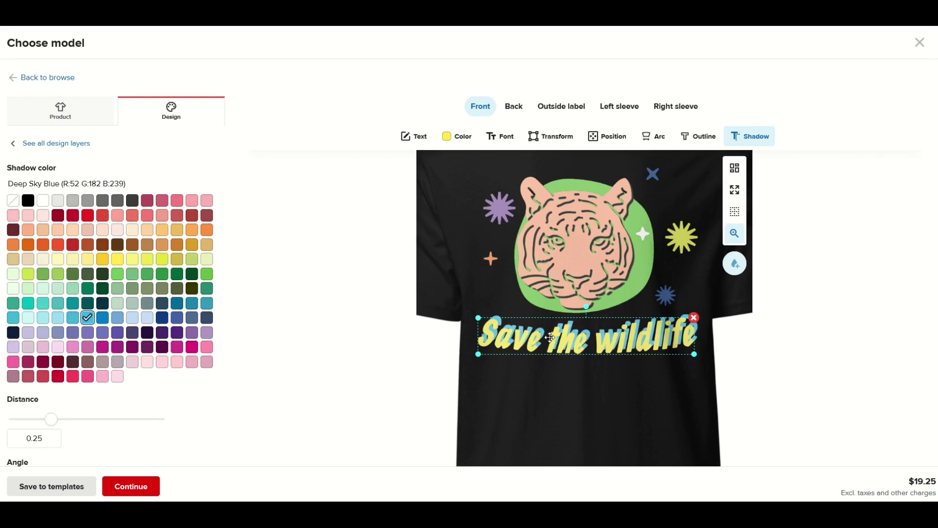
drag(59, 424, 142, 441)
scroll(80, 453, down, 1)
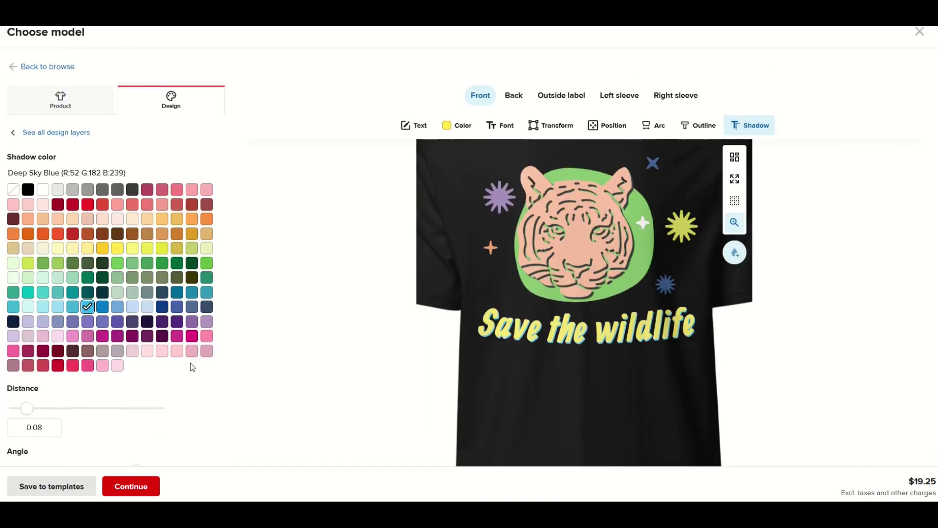
scroll(190, 365, down, 1)
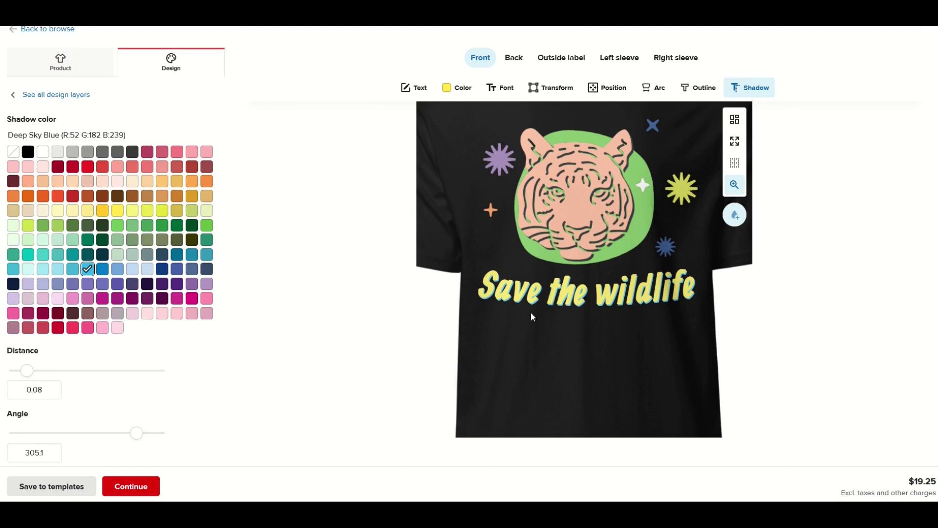
scroll(596, 305, up, 1)
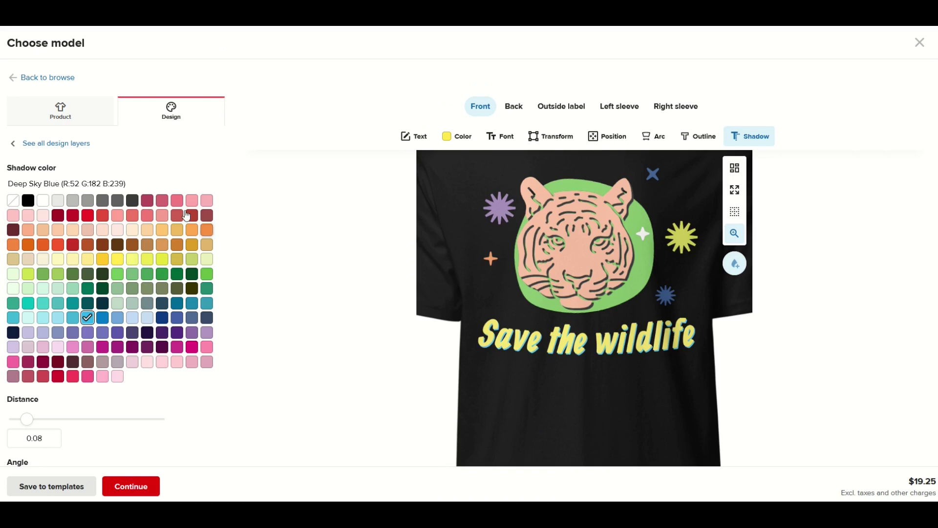
click(52, 114)
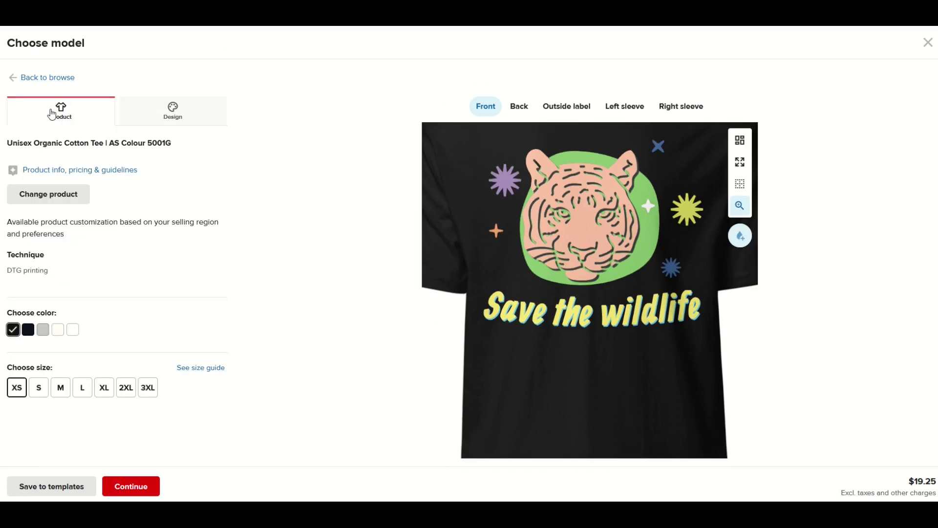
Step: Preview Heather Grey, Natural and White, then keep the tee Black and add it to the order
click(42, 329)
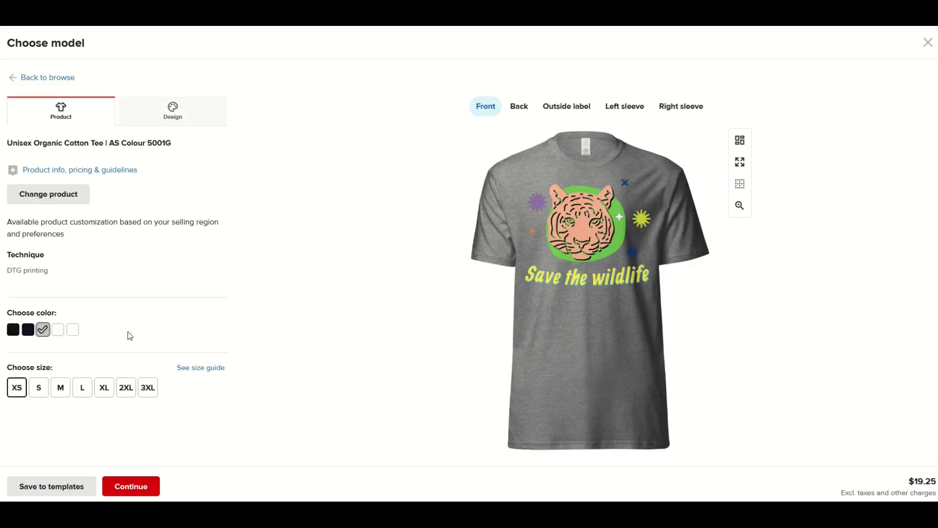
click(59, 330)
click(72, 331)
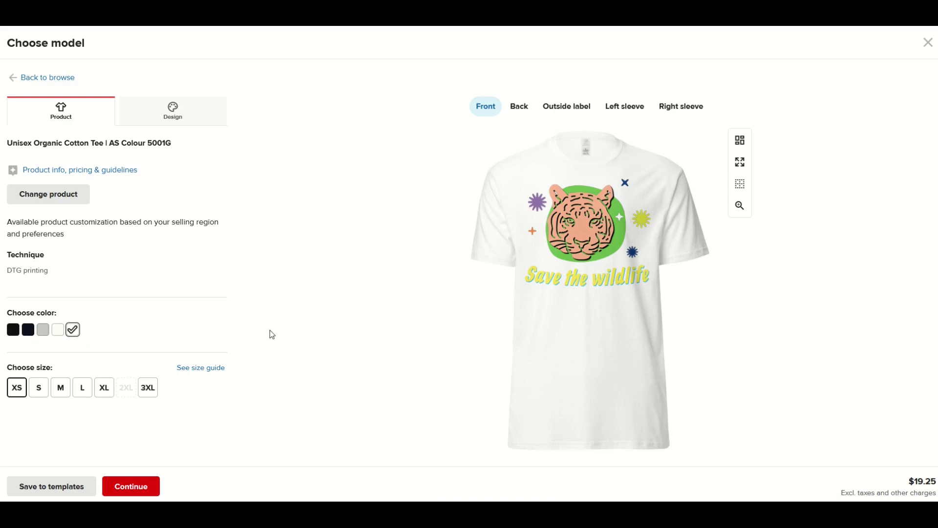
click(13, 331)
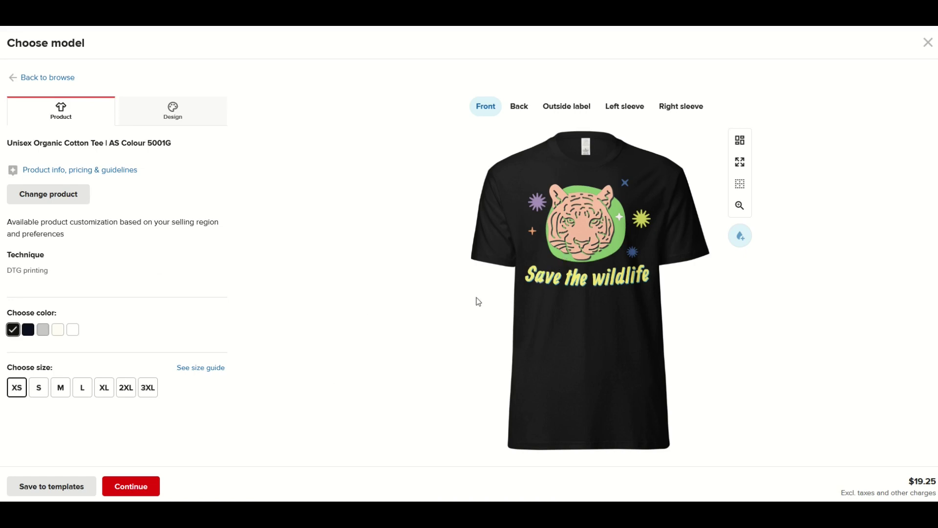
click(132, 486)
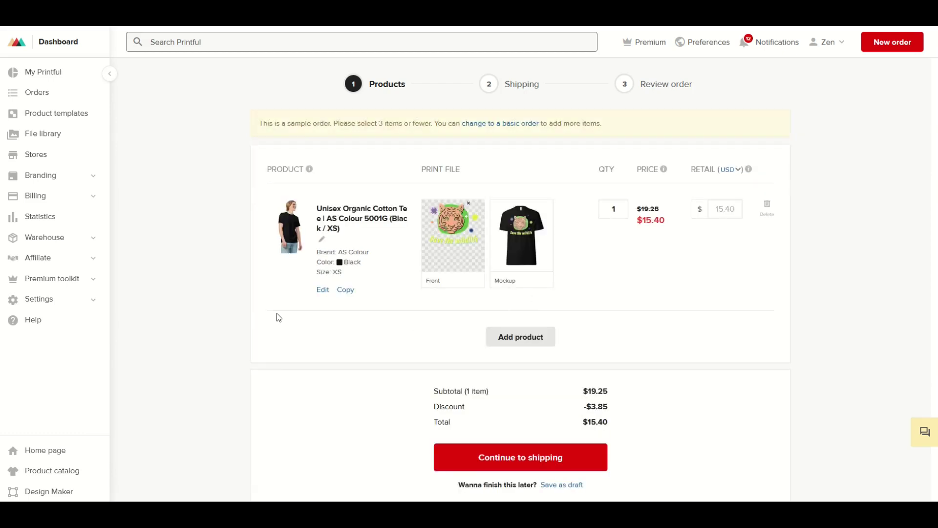
Step: View the enlarged black tee mockup preview, then close it
mouse_move(529, 269)
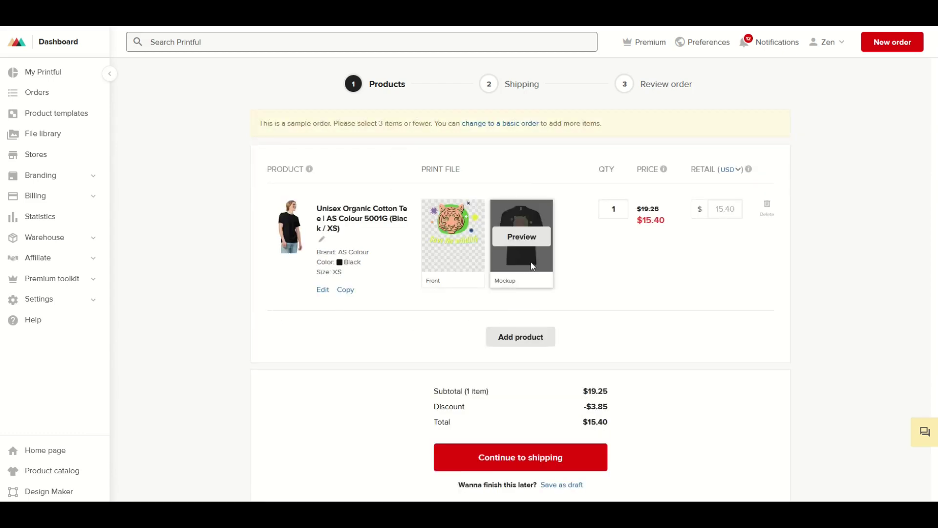
click(528, 243)
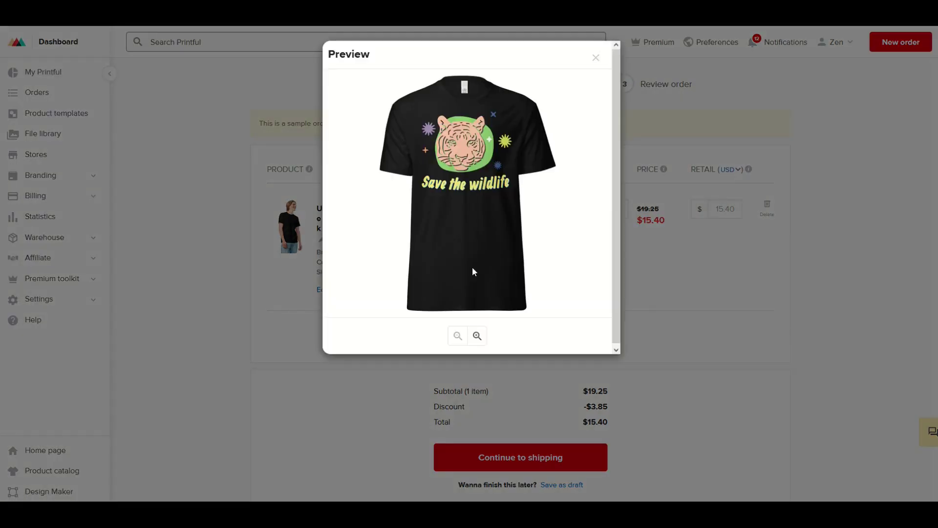
click(595, 59)
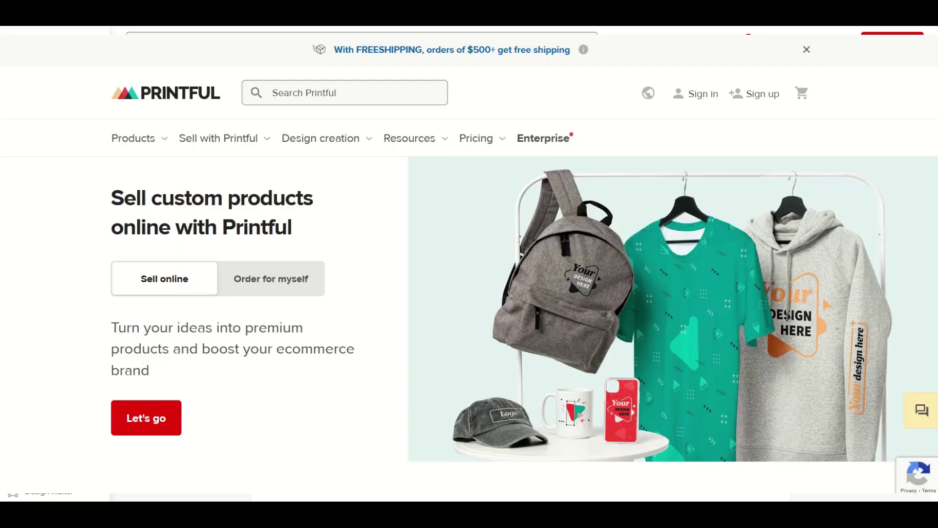
Step: Scroll down the Printful homepage through its product categories
scroll(469, 264, down, 8)
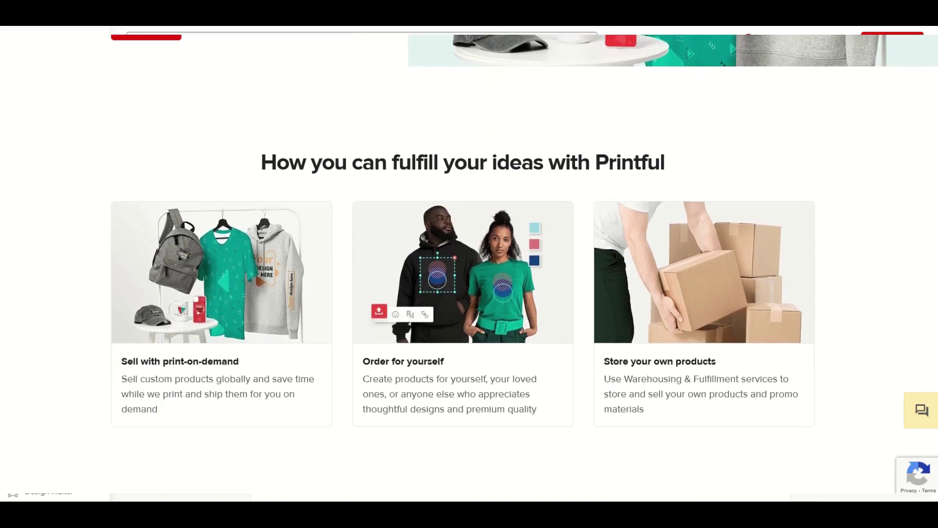
scroll(463, 263, down, 7)
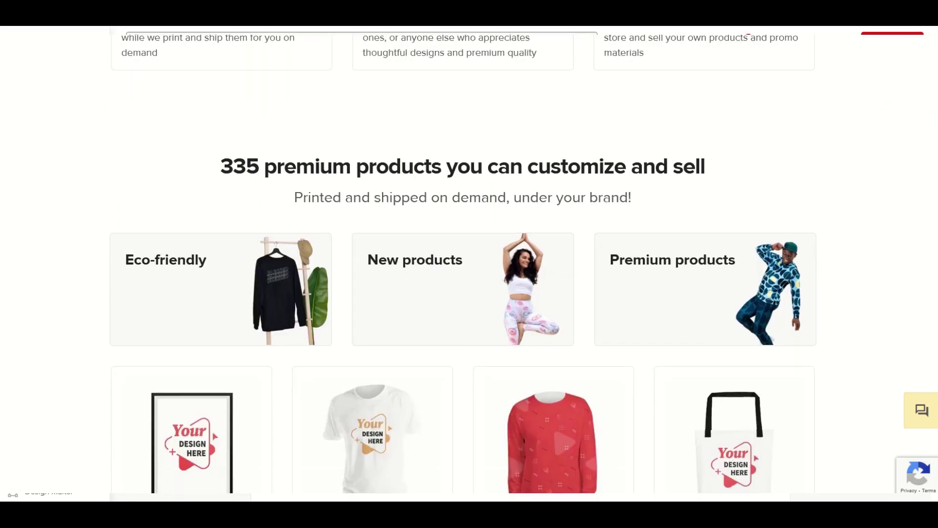
scroll(463, 264, down, 1)
scroll(464, 291, down, 5)
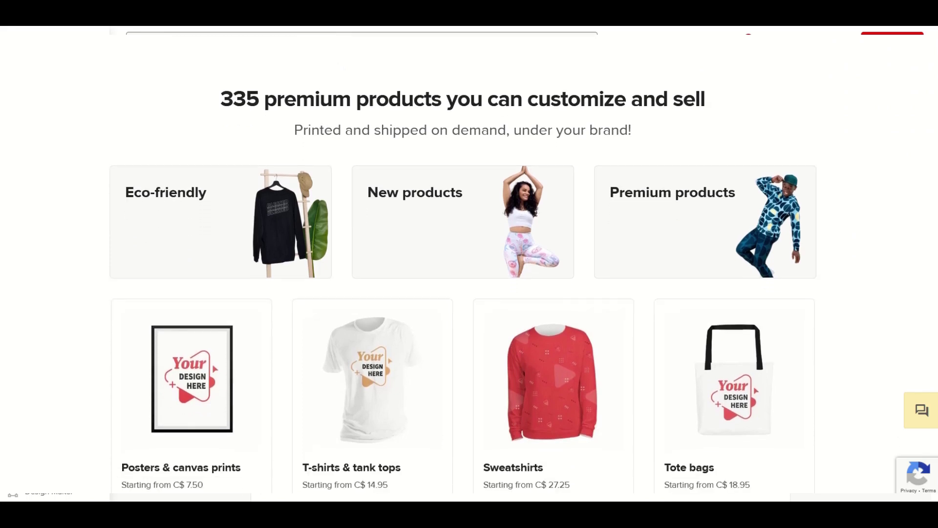
scroll(464, 264, down, 4)
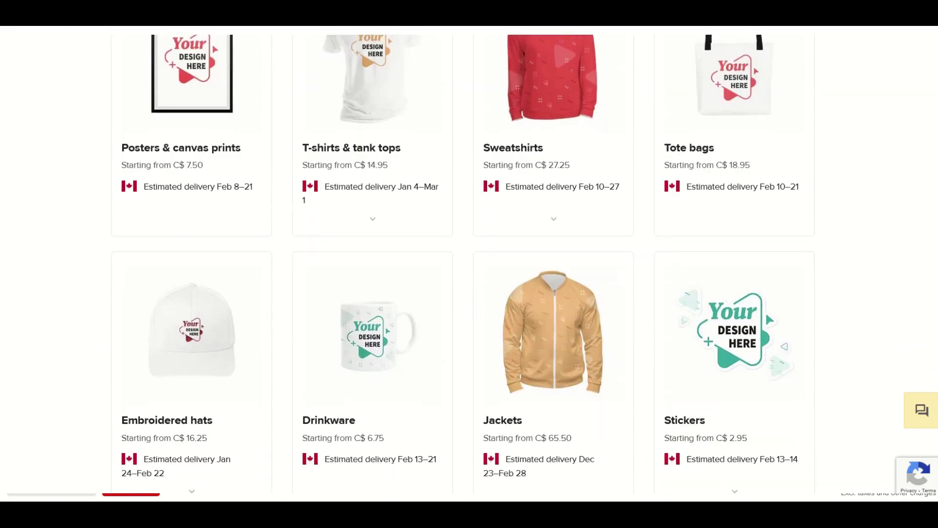